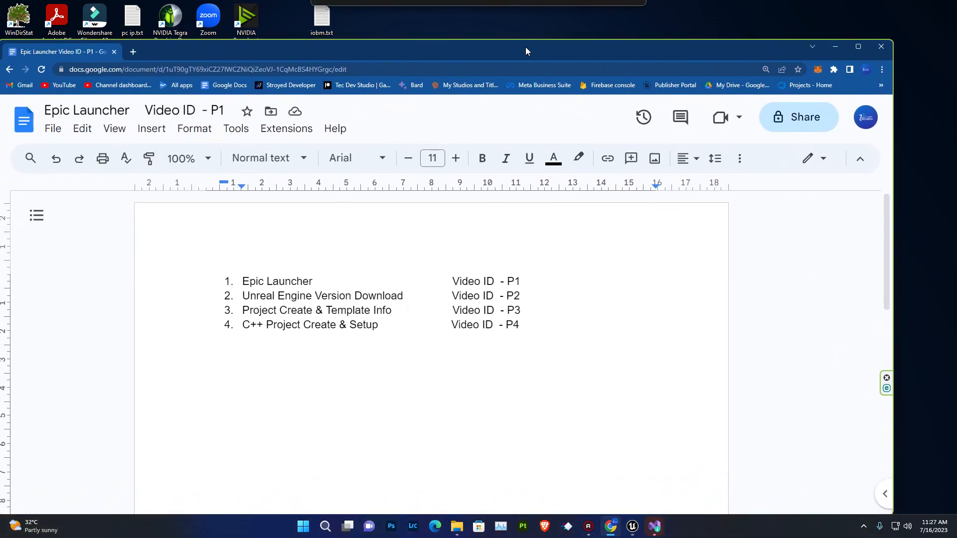
- Close the Google Docs window and create a C++ game project named CppP from the Third Person template
click(880, 38)
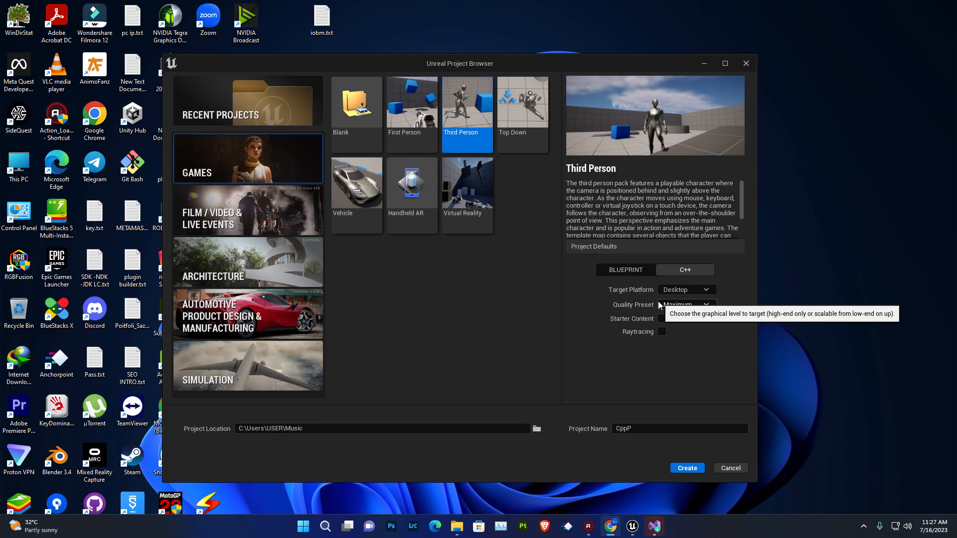
click(627, 271)
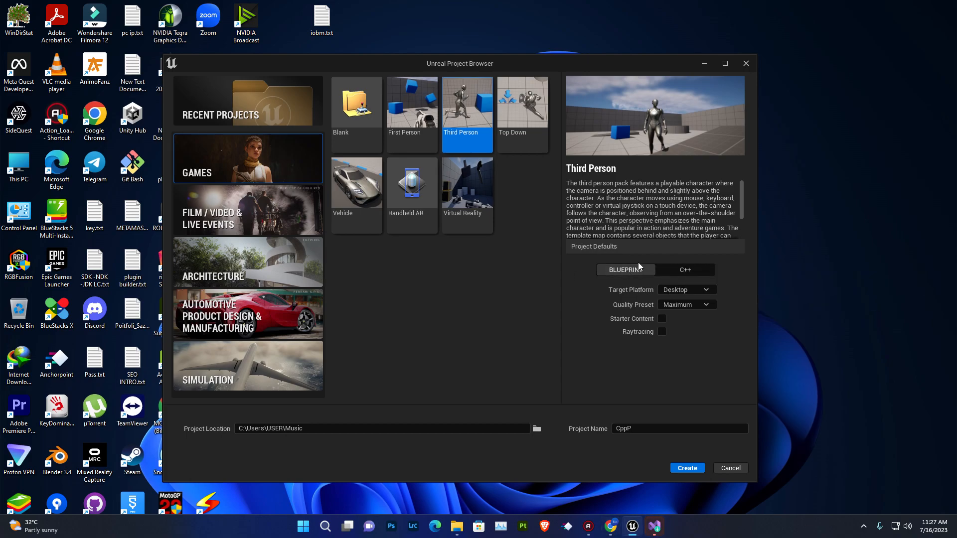
click(679, 270)
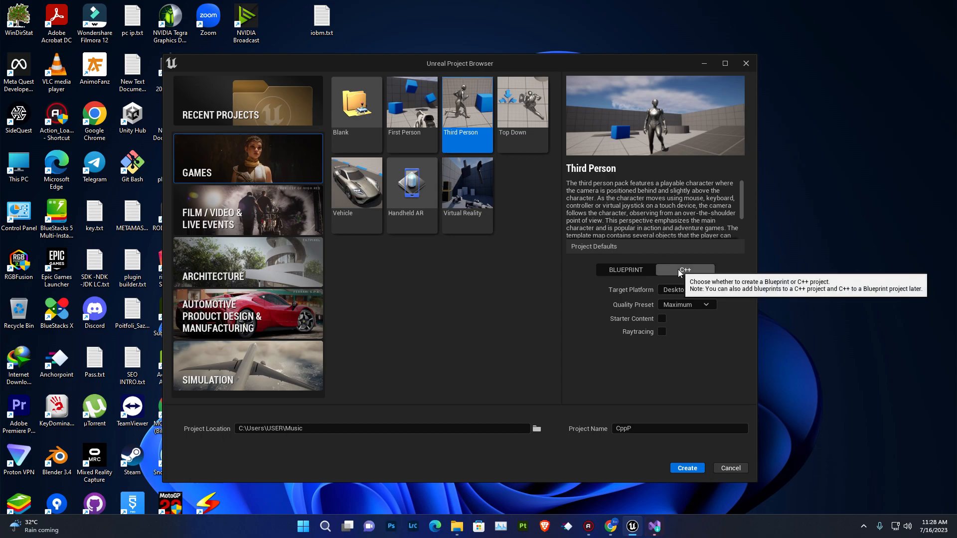
click(690, 471)
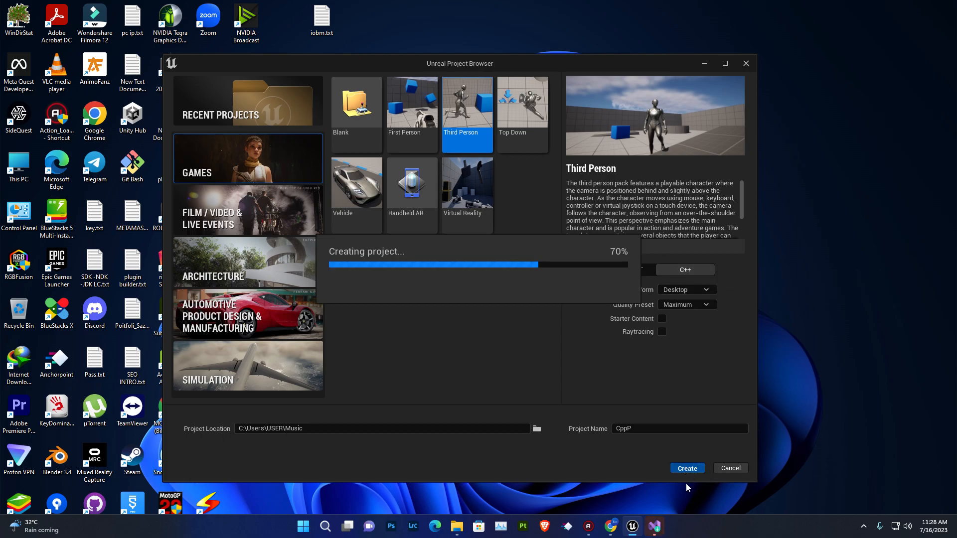
mouse_move(656, 519)
click(700, 444)
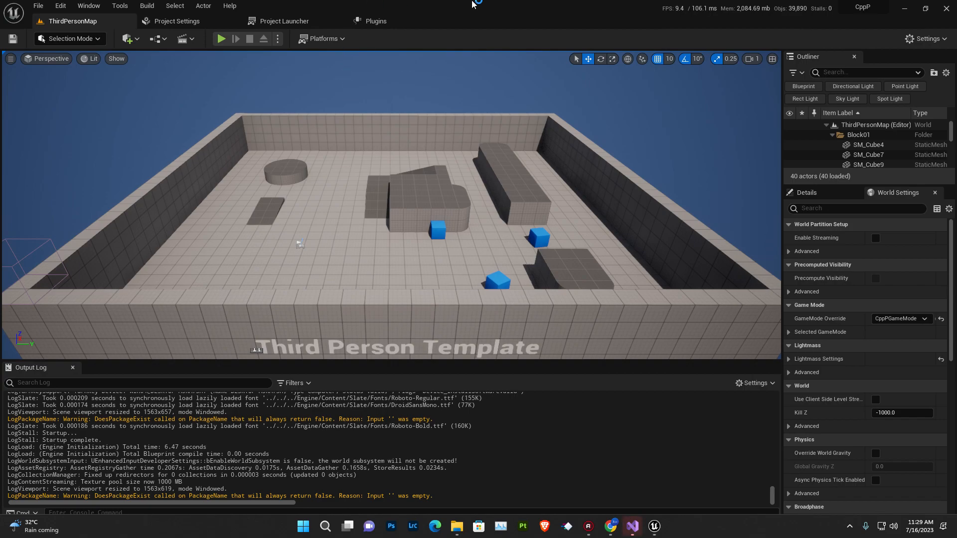
- Move the Unreal Editor window off the Visual Studio window and minimize Visual Studio
drag(491, 6, 438, 114)
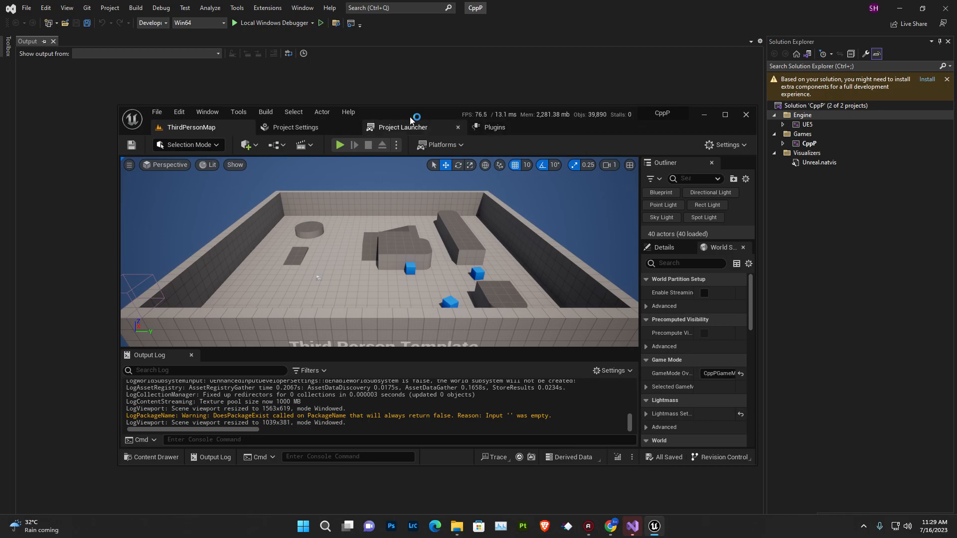
drag(618, 132, 0, 117)
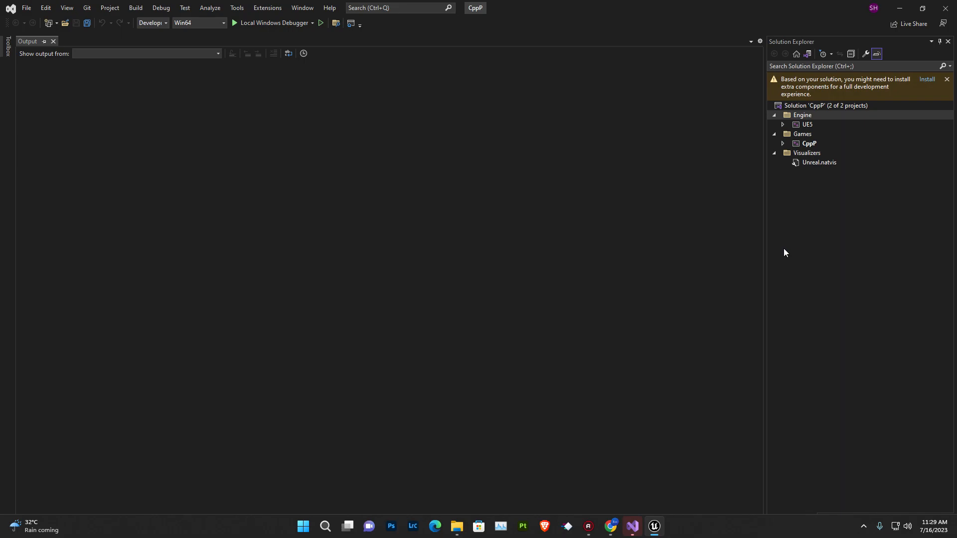
click(897, 6)
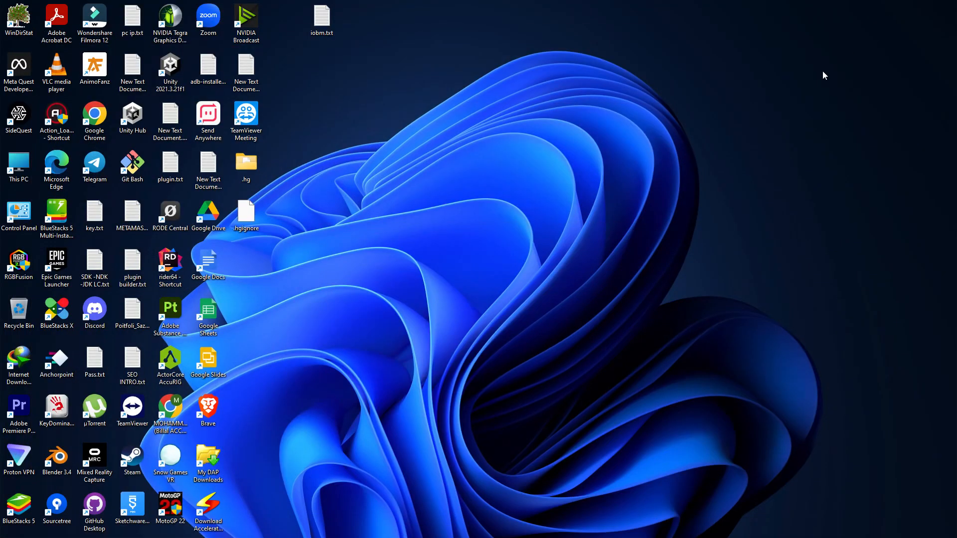
- Switch to Visual Studio Installer and open the modification options for Visual Studio Community 2022
click(327, 529)
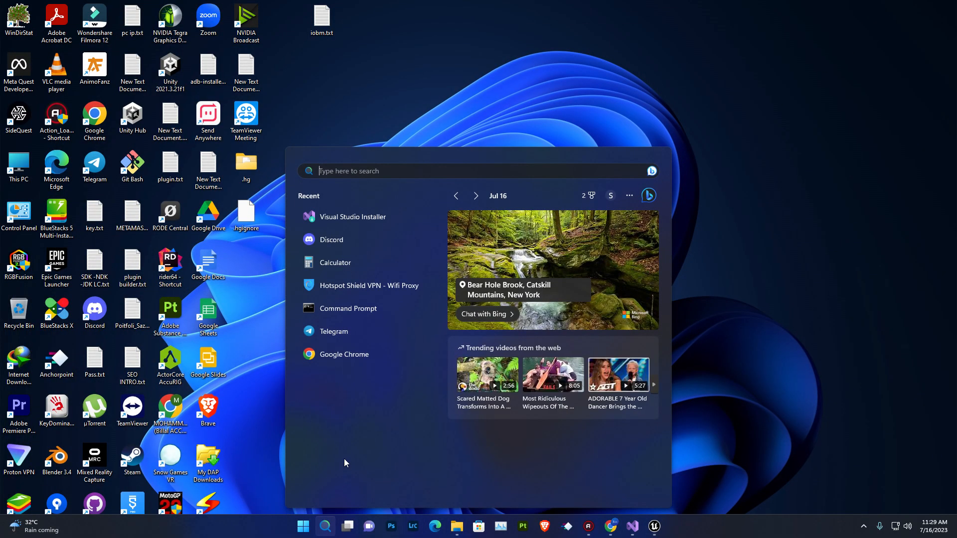
mouse_move(647, 533)
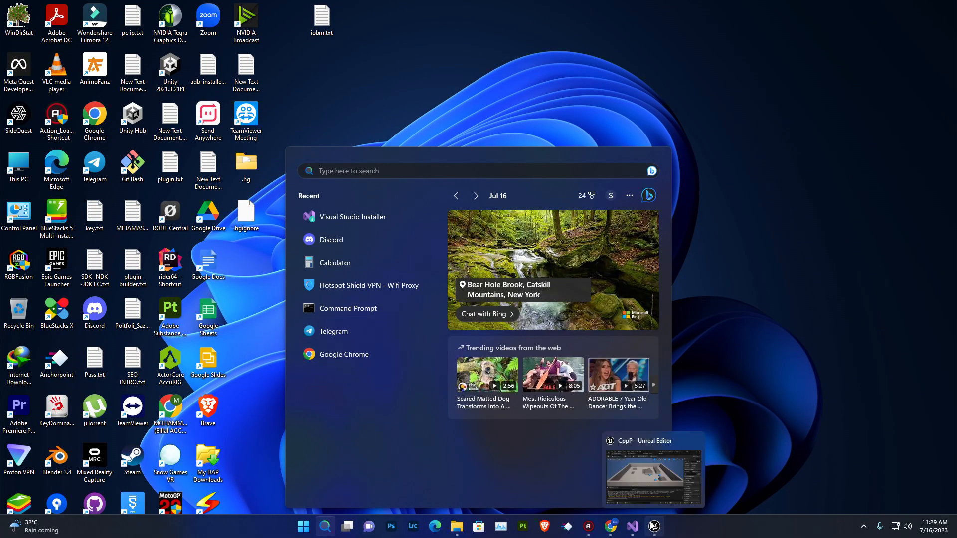
click(378, 217)
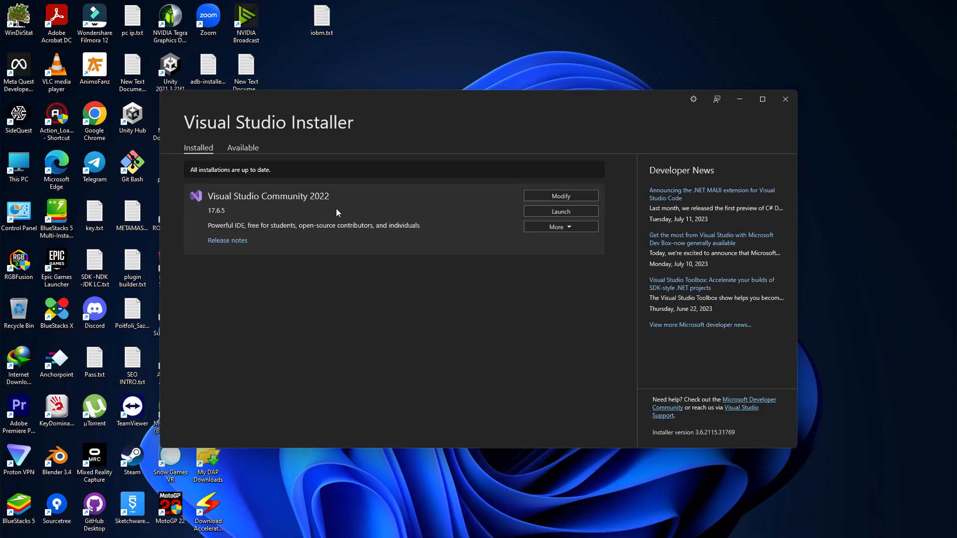
click(541, 199)
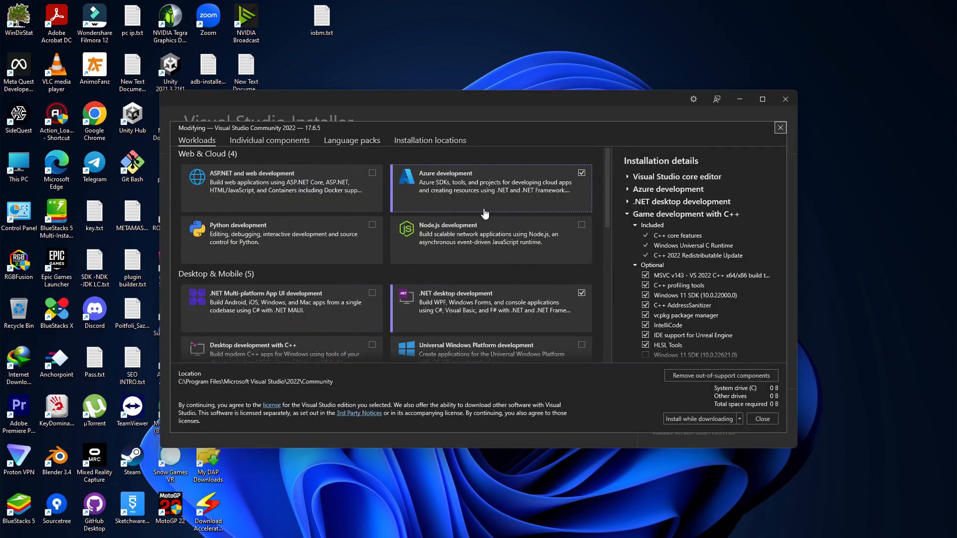
- Select the Game development with C++ workload with Unreal Engine installer and Android IDE support for Unreal Engine, and close the installer without applying
drag(609, 195, 605, 310)
click(445, 188)
click(453, 188)
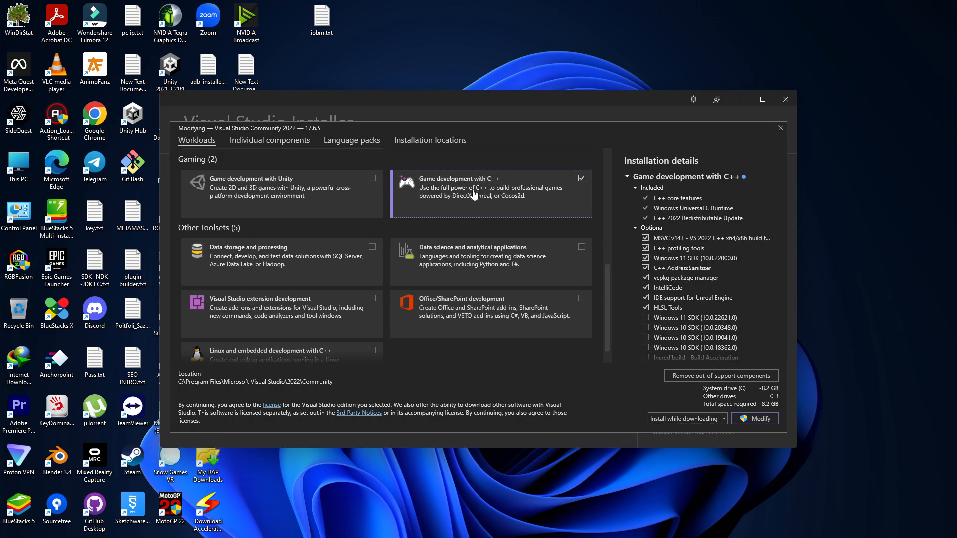
scroll(731, 268, down, 1)
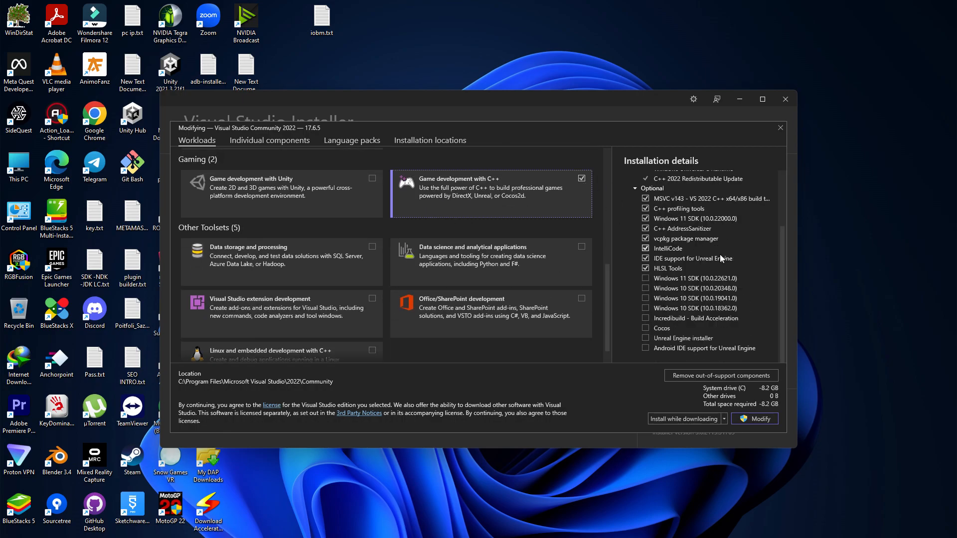
click(660, 340)
click(670, 348)
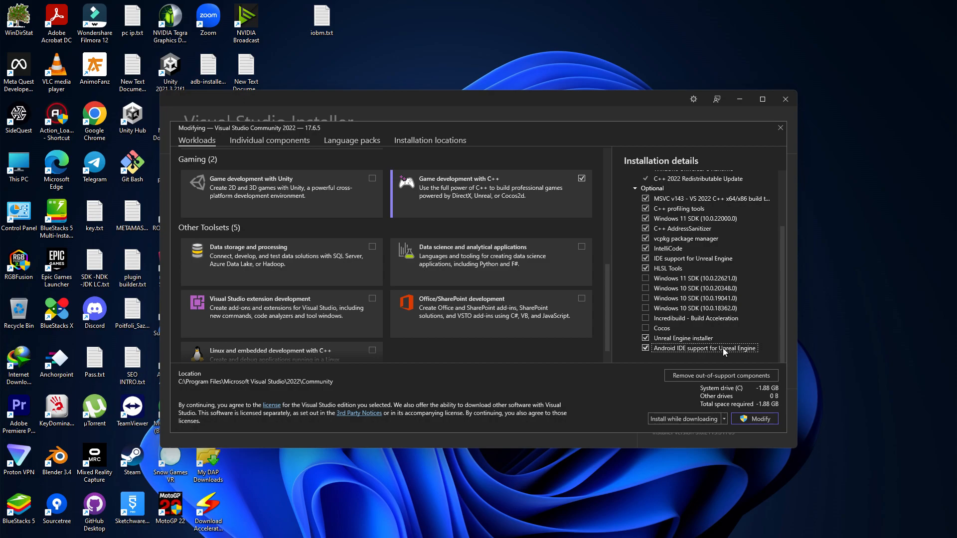
click(650, 339)
click(588, 313)
scroll(518, 307, up, 5)
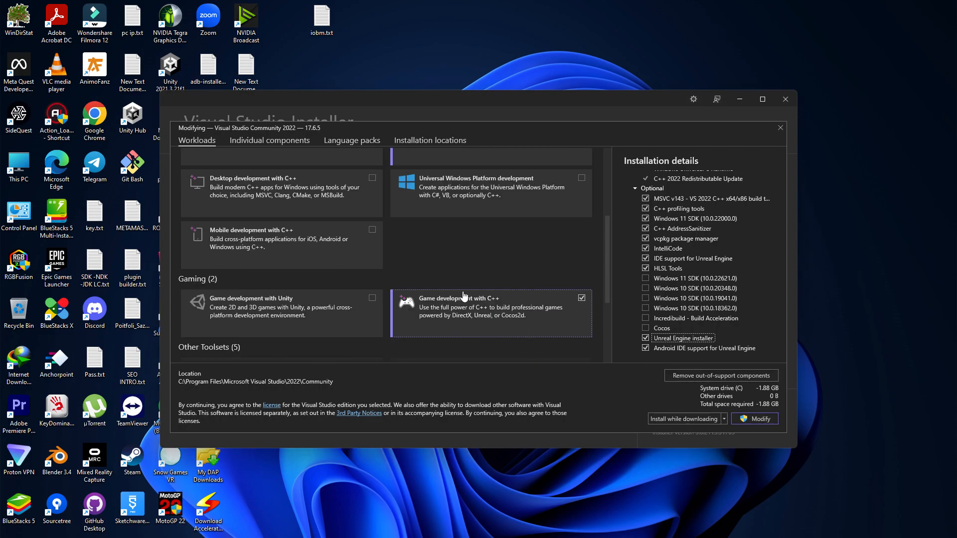
click(786, 97)
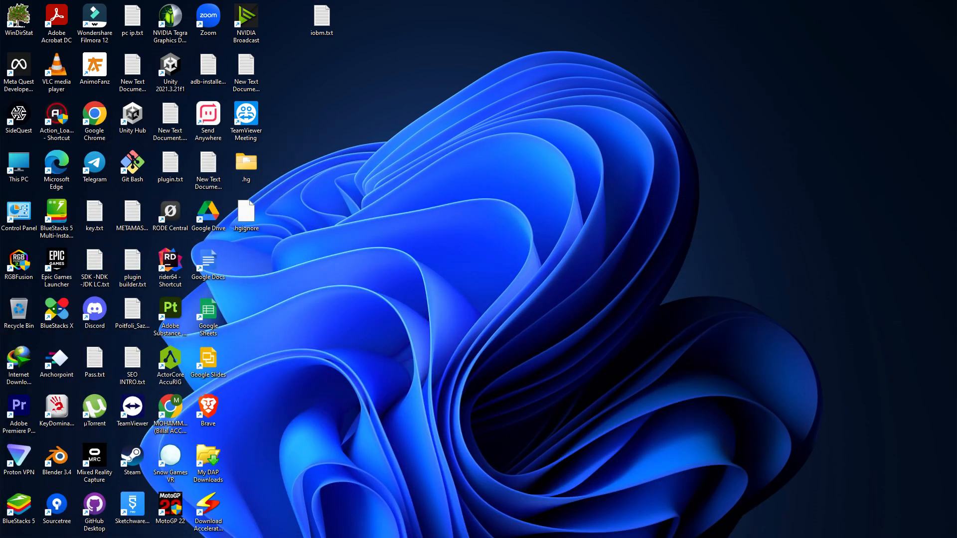
- Switch to Visual Studio, dismiss the extra components notice, and inspect the UE5 project's folders and Plugins under Engine
click(646, 502)
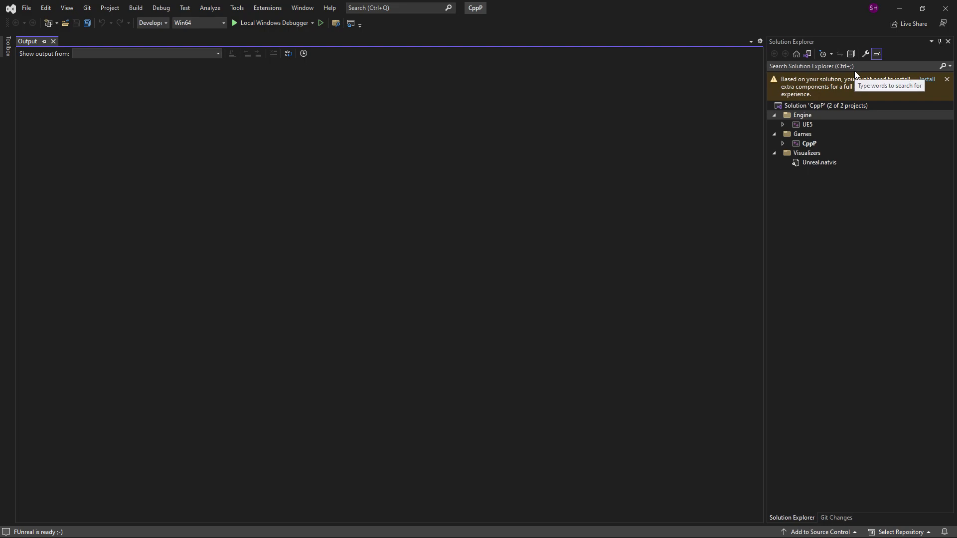
click(946, 80)
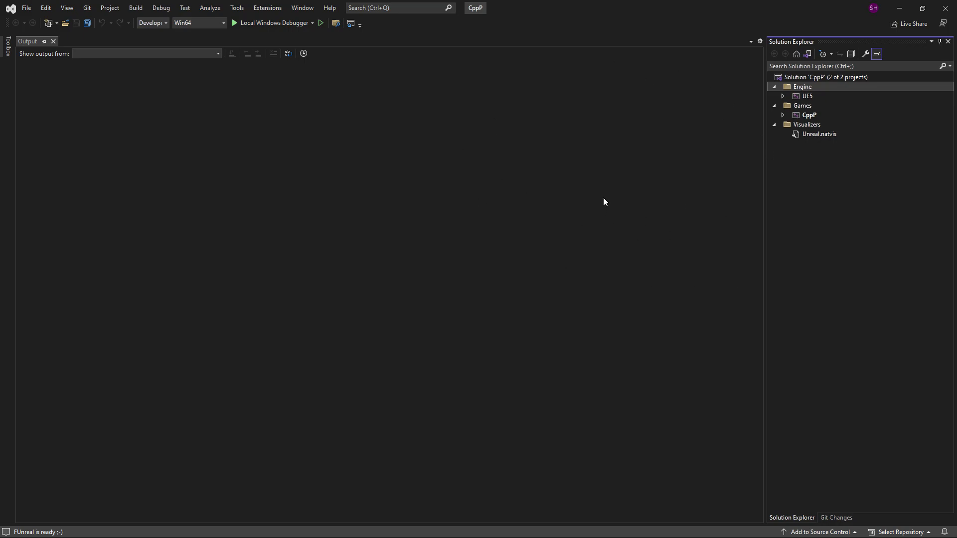
click(782, 96)
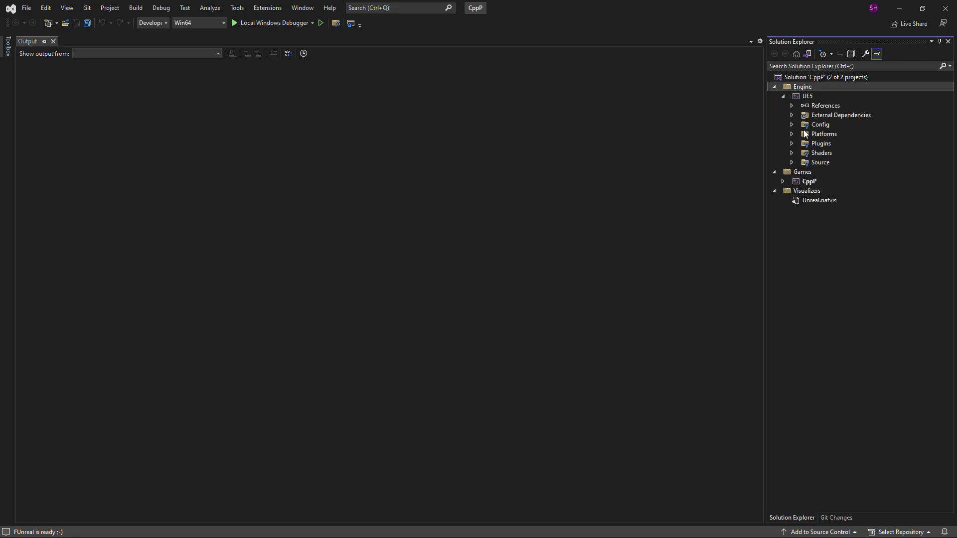
click(792, 144)
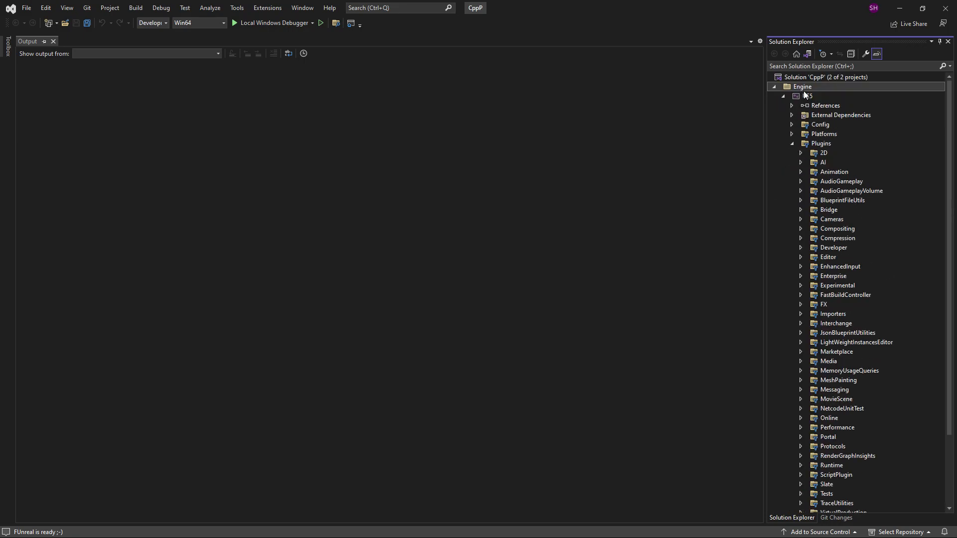
click(794, 142)
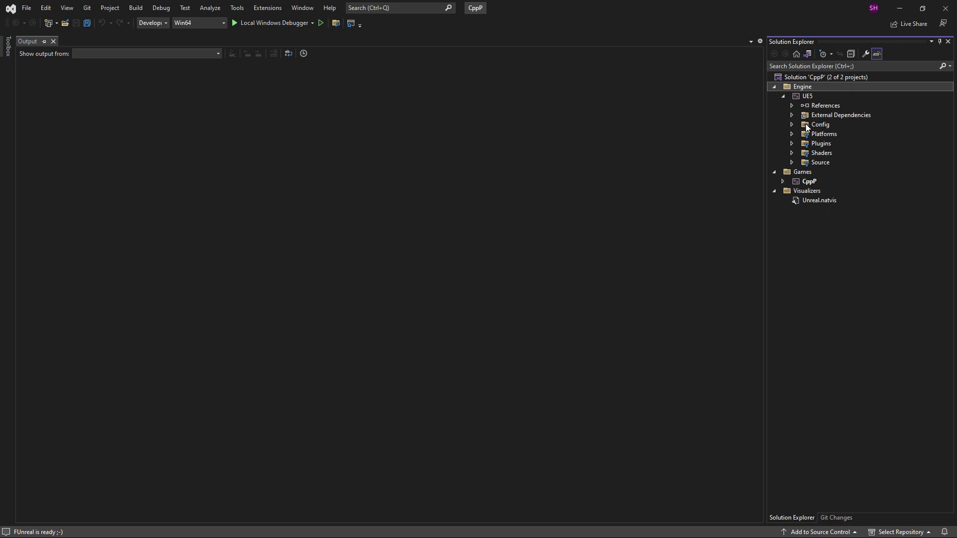
click(780, 87)
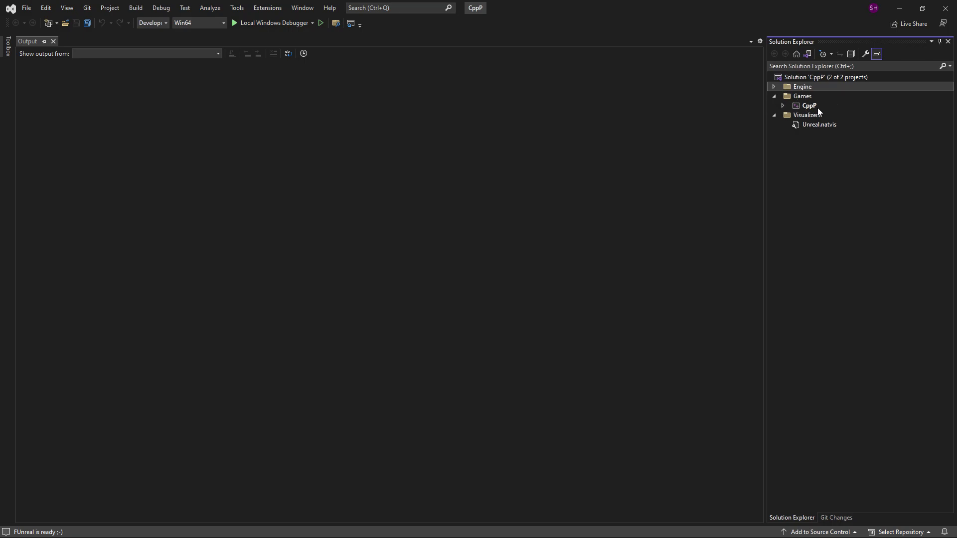
- Expand the CppP project under Games and look through its External Dependencies folder
click(784, 106)
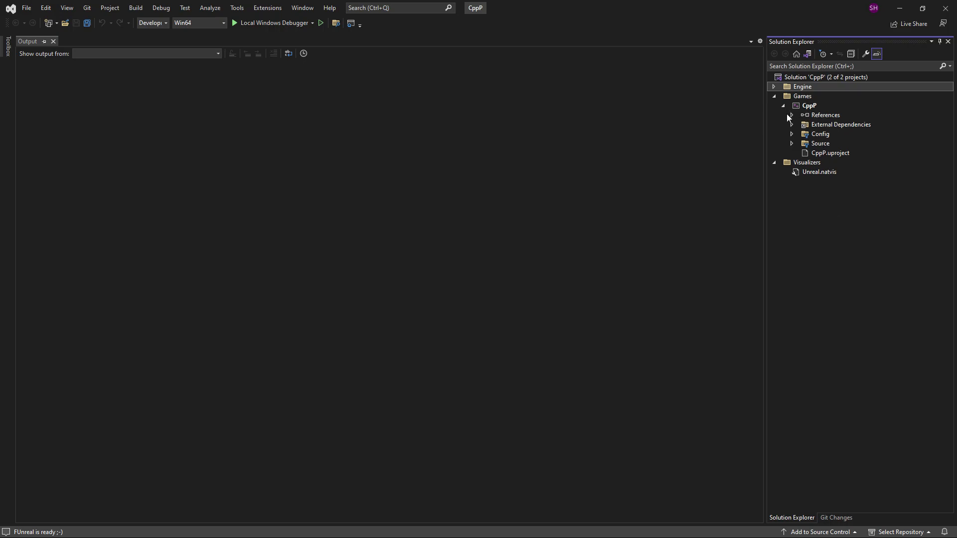
click(792, 125)
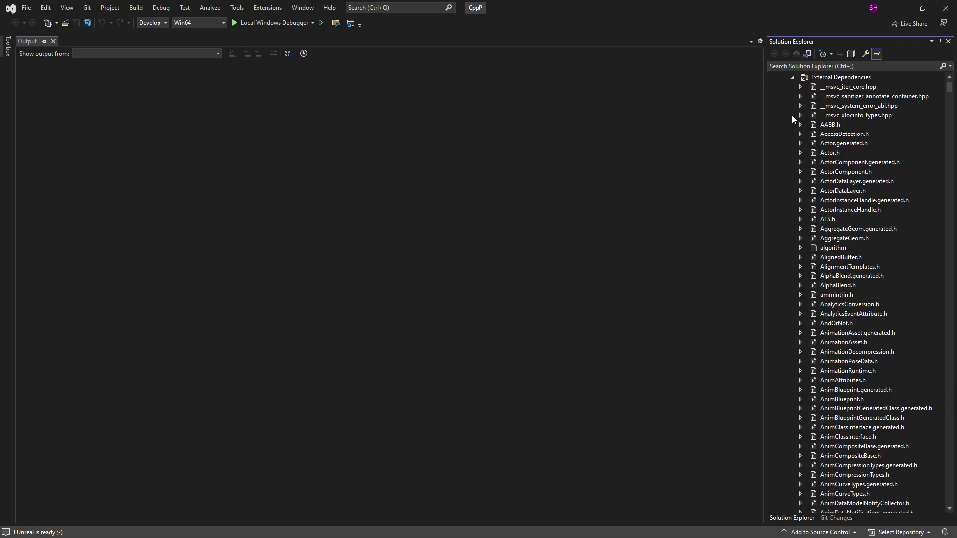
click(792, 77)
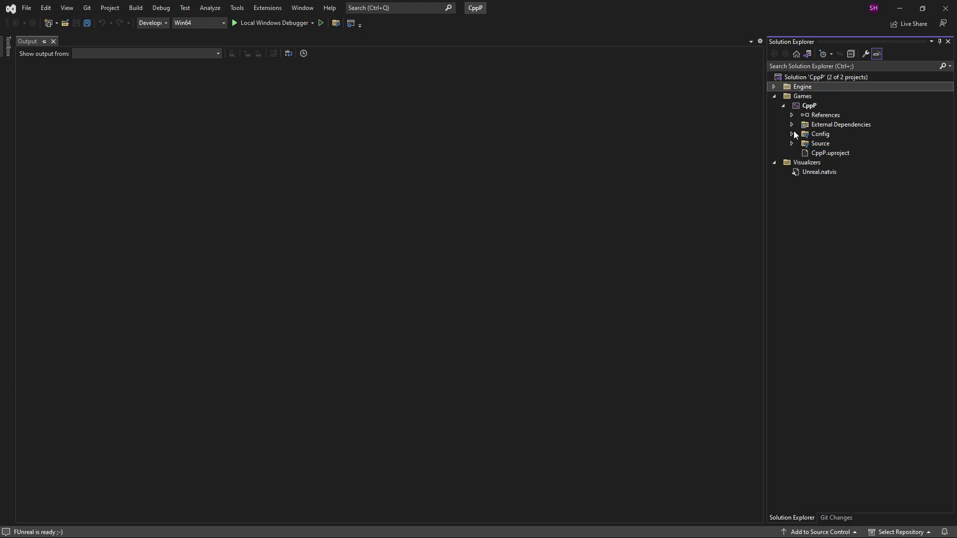
- Review DefaultEditor.ini, DefaultEditorPerProjectUserSettings.ini and DefaultEngine.ini from the CppP project's Config folder
click(793, 134)
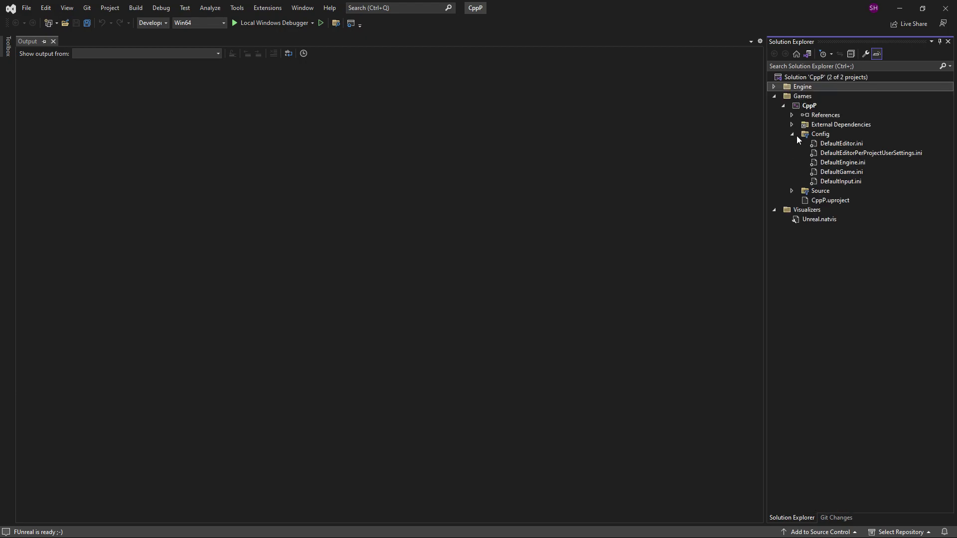
double_click(853, 144)
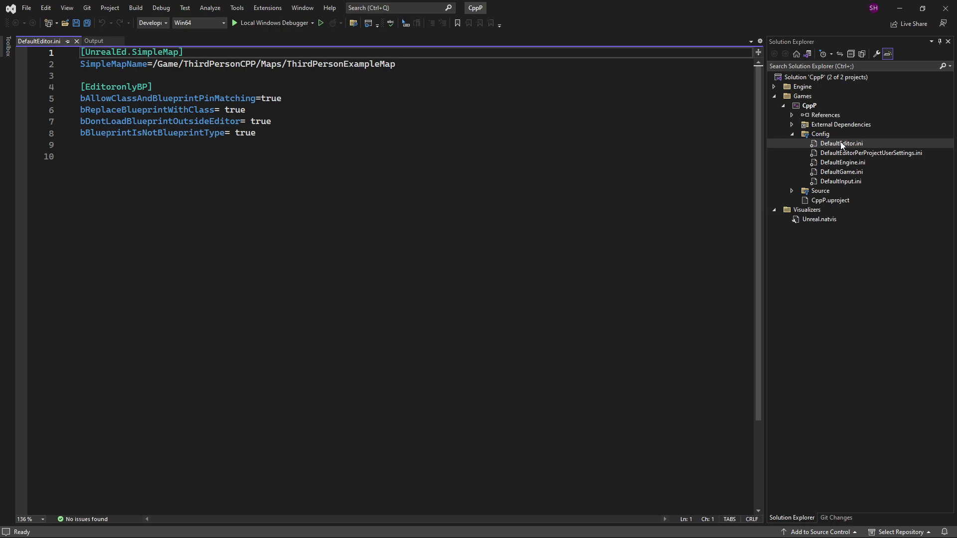
double_click(853, 153)
double_click(838, 165)
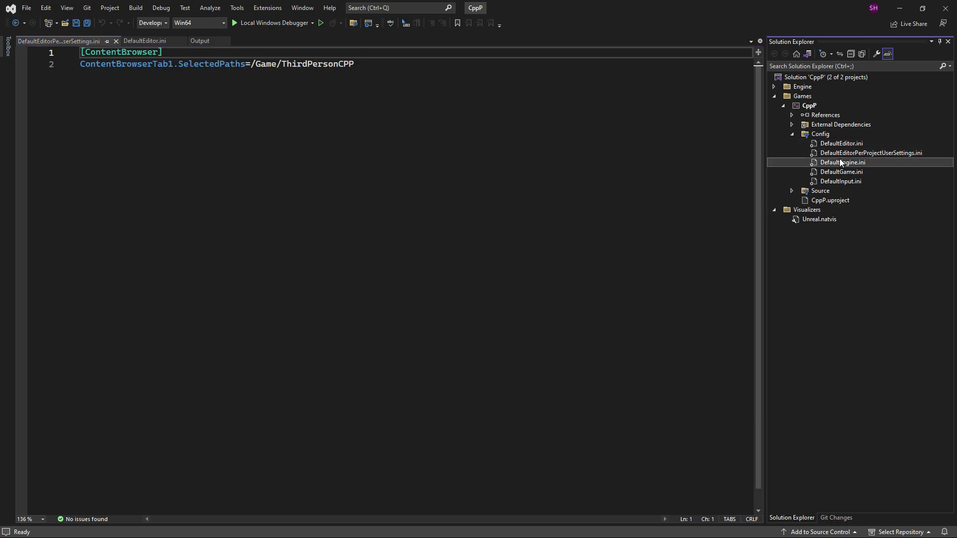
scroll(266, 119, down, 9)
scroll(265, 119, down, 6)
scroll(266, 120, up, 6)
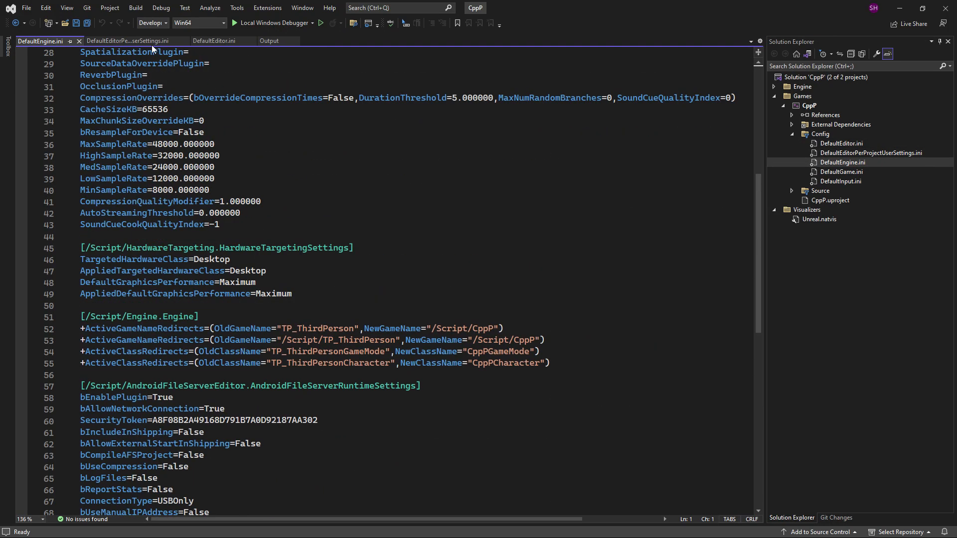
- Close the three open configuration files
click(78, 41)
click(117, 41)
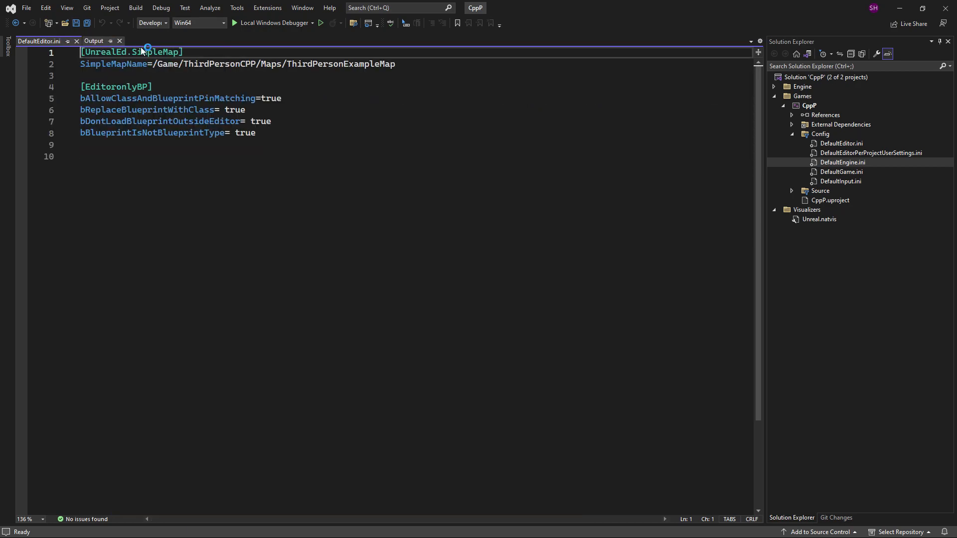
click(76, 41)
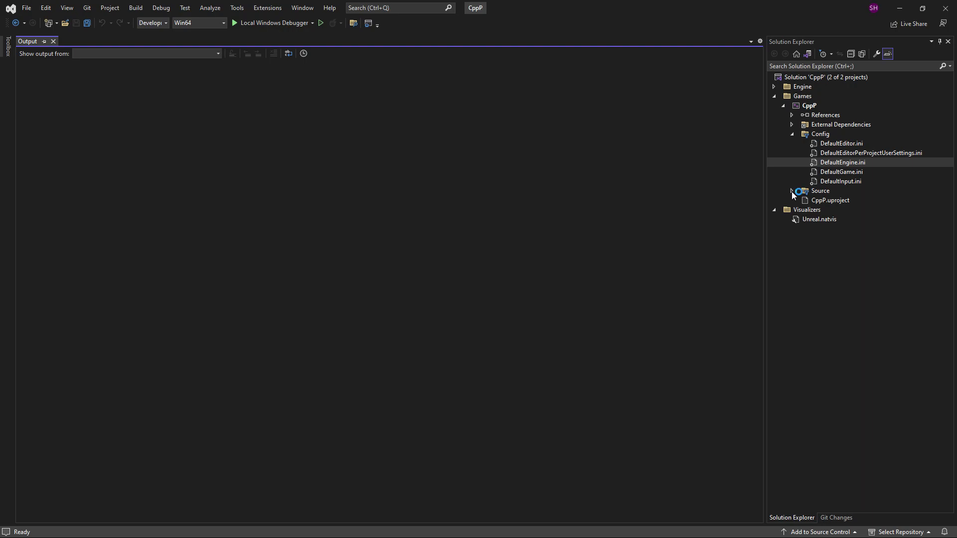
- Expand the Source folder and its CppP subfolder, and open CppPGameMode.h
double_click(804, 192)
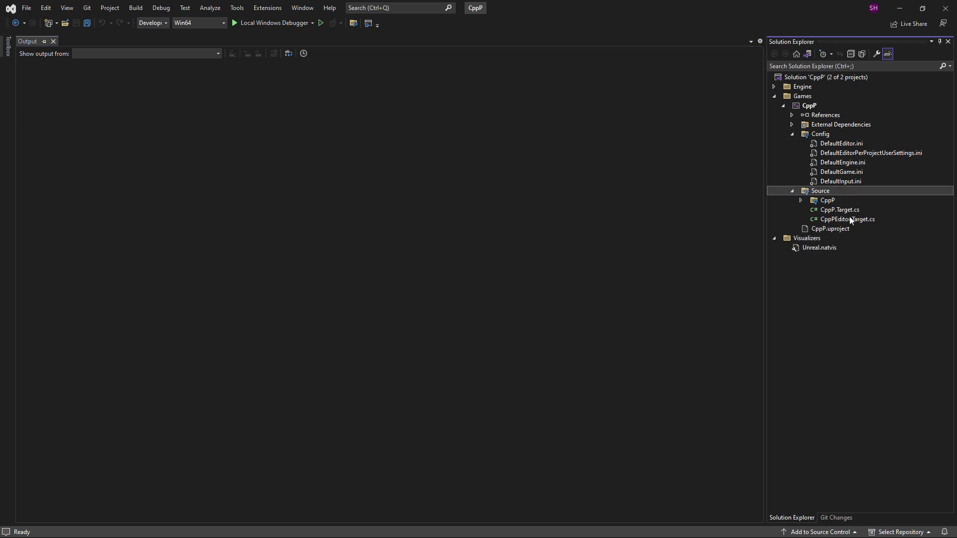
click(802, 200)
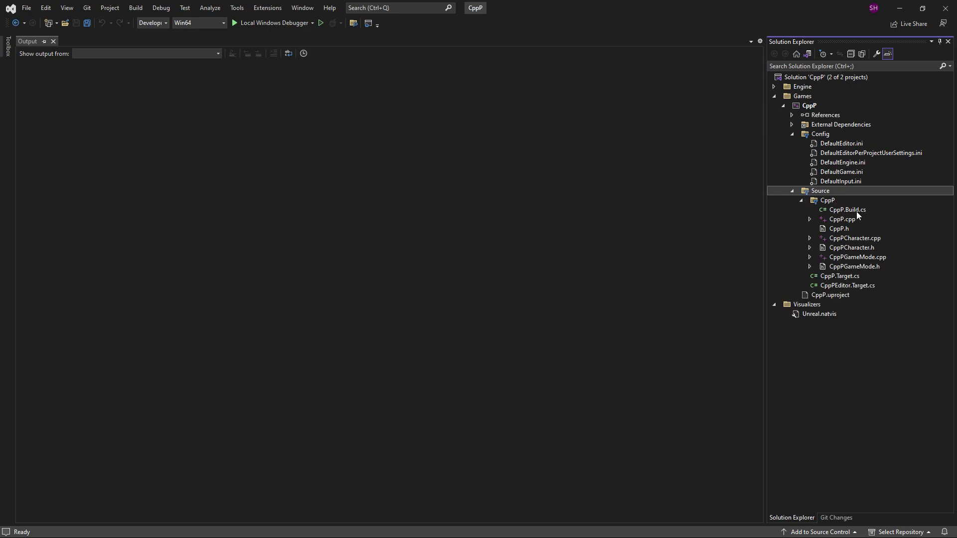
double_click(854, 267)
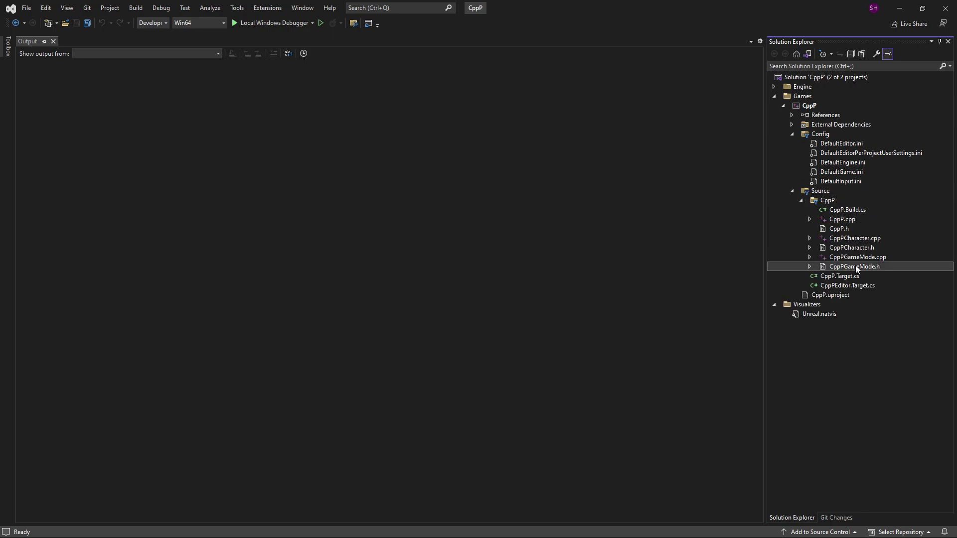
- Open CppP.cpp to view its code, and close it together with CppPGameMode.h
double_click(843, 219)
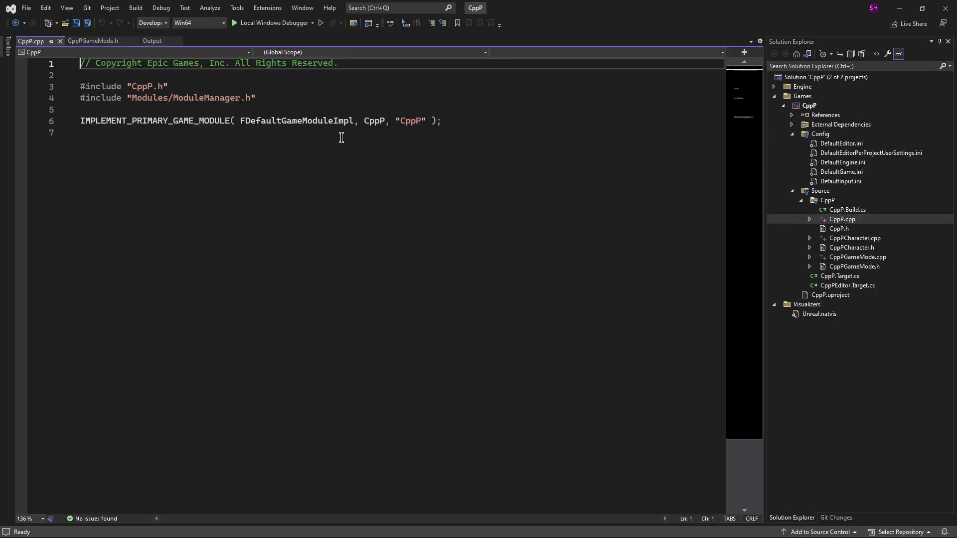
click(60, 40)
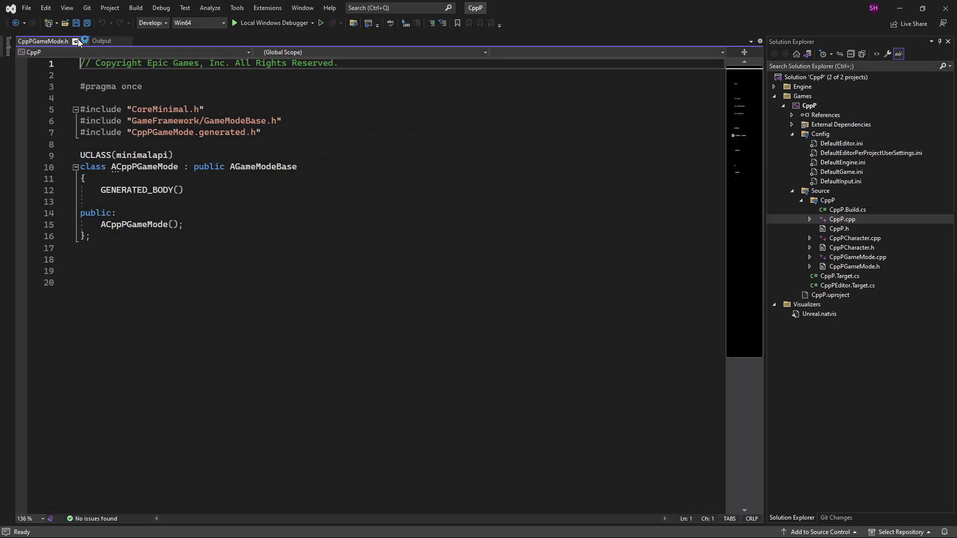
click(84, 41)
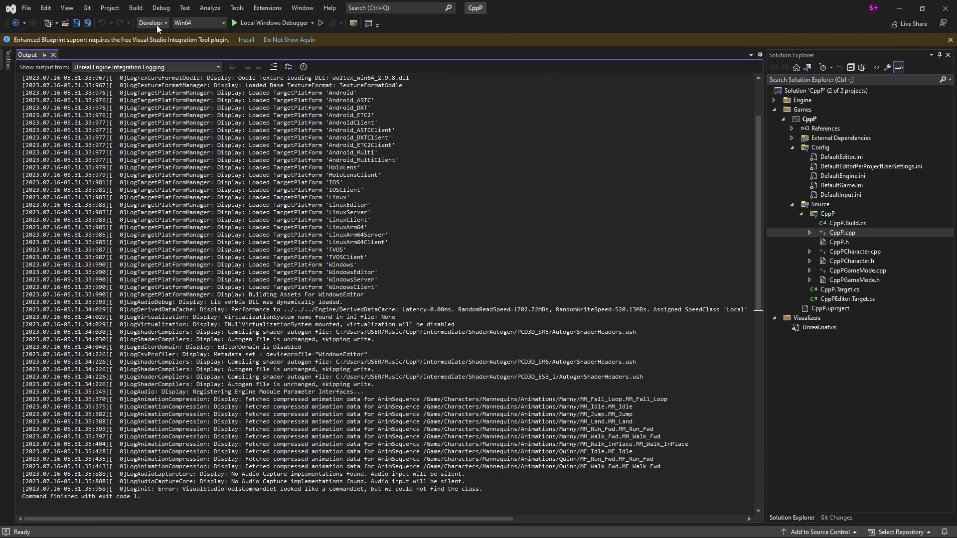
- Review the CppP project's platform options in the Configuration Manager and close it without changing anything
click(183, 24)
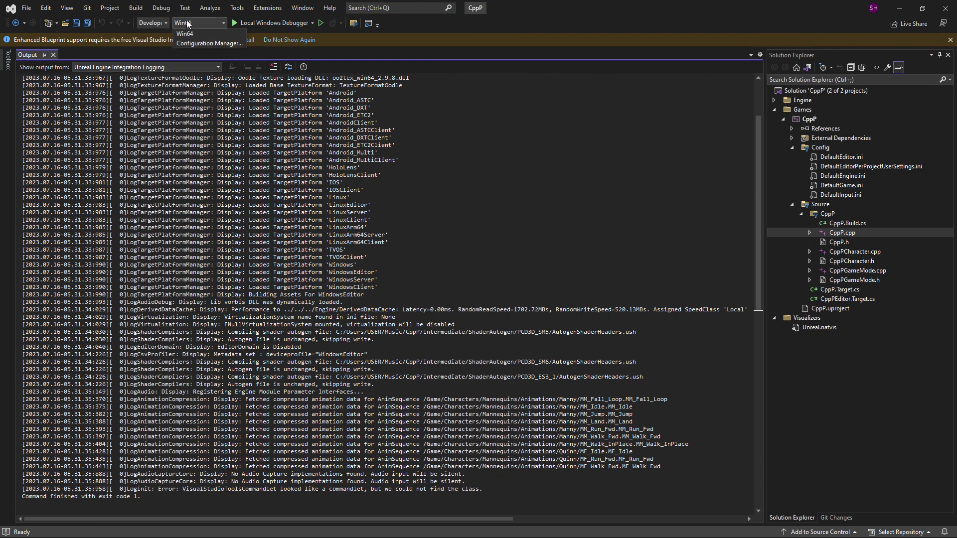
click(191, 44)
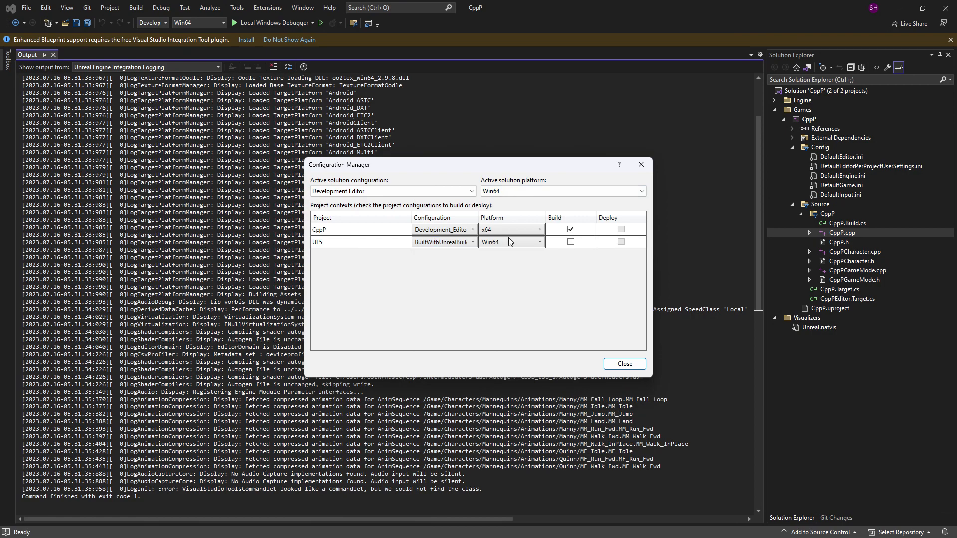
click(539, 231)
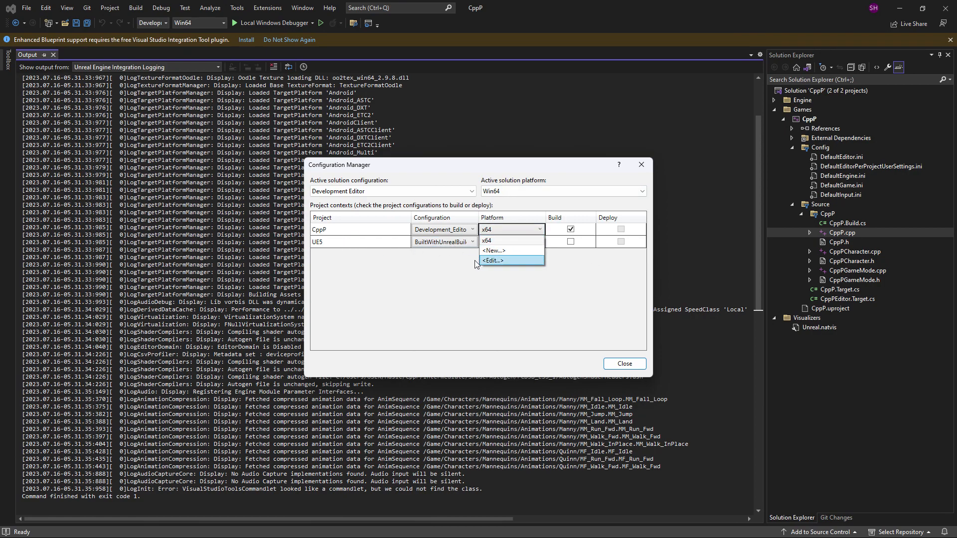
click(560, 252)
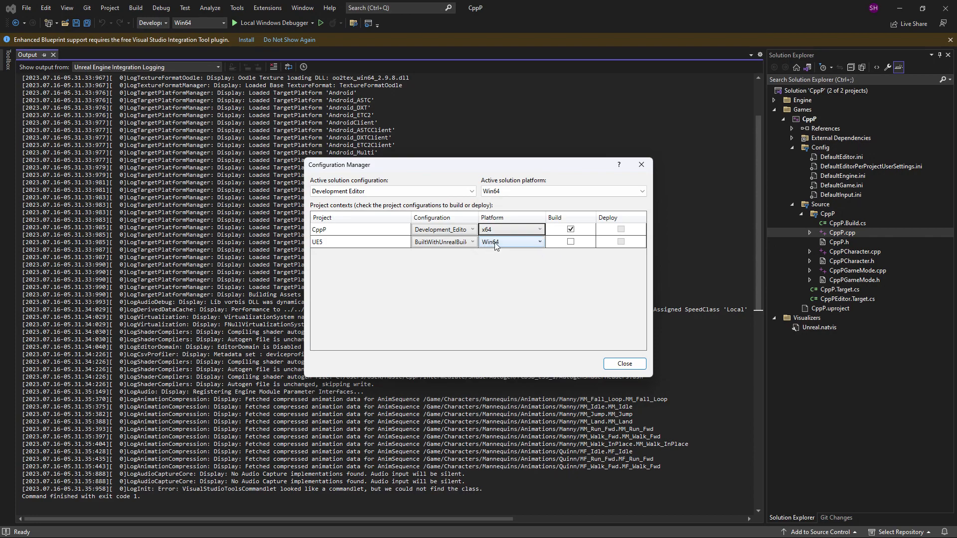
click(508, 230)
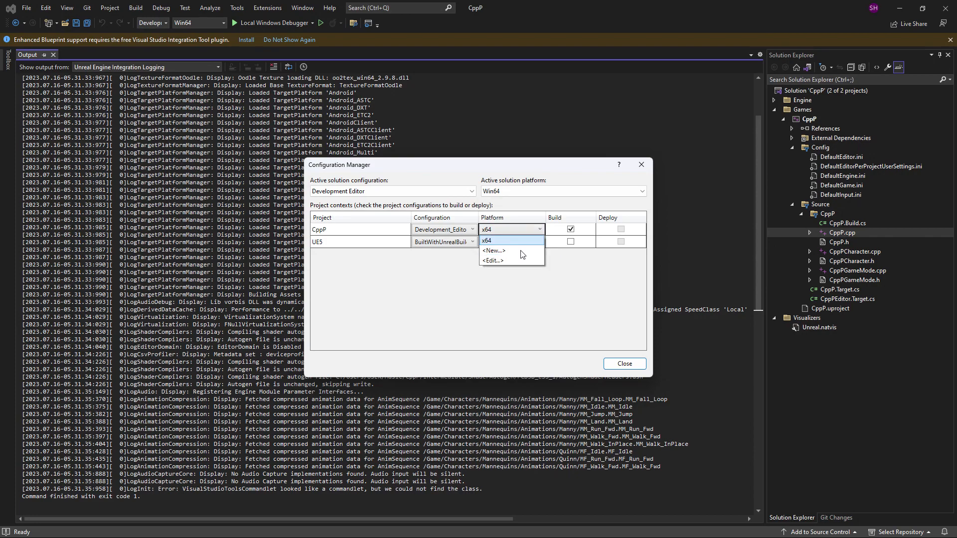
click(563, 269)
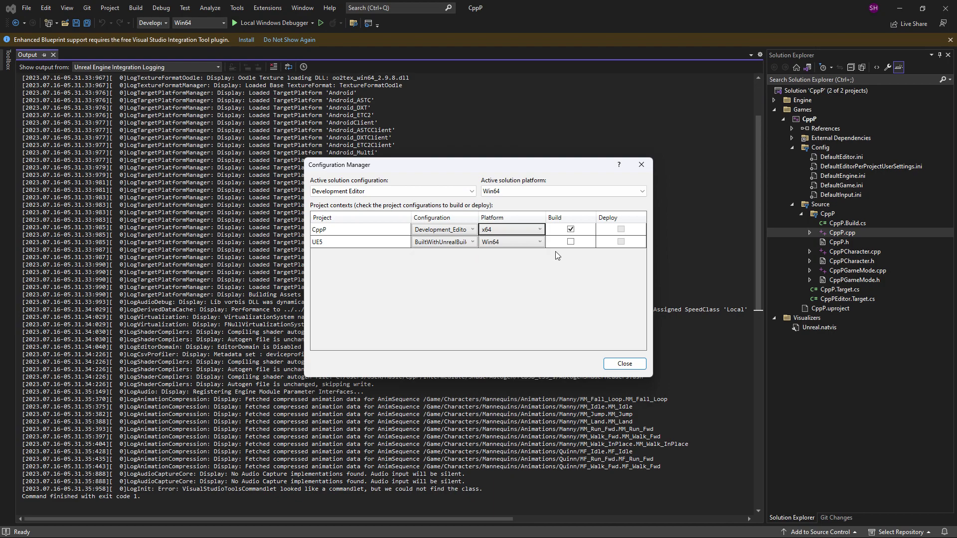
click(651, 164)
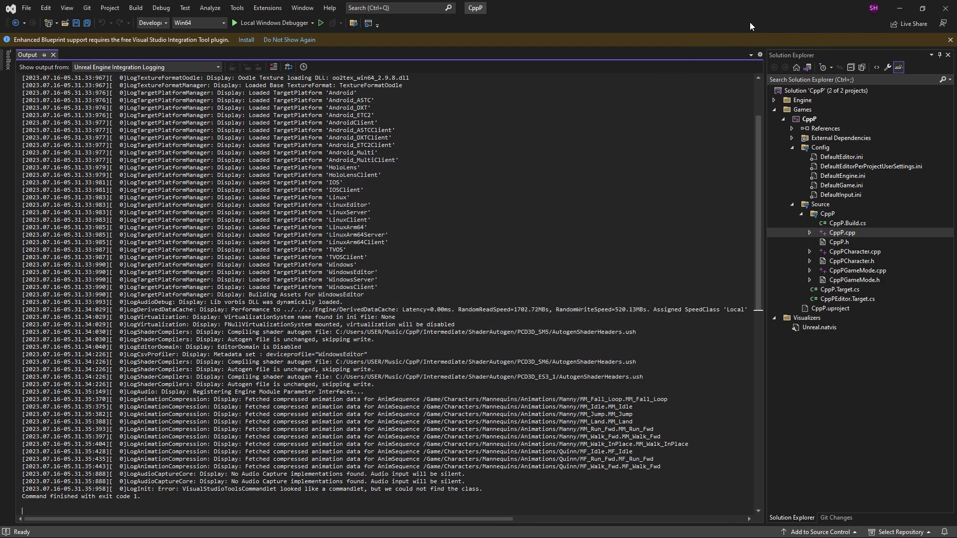
- Close Visual Studio, switch to the Unreal Editor, and set Visual Studio 2022 as the source code editor in the Editor Preferences
click(949, 5)
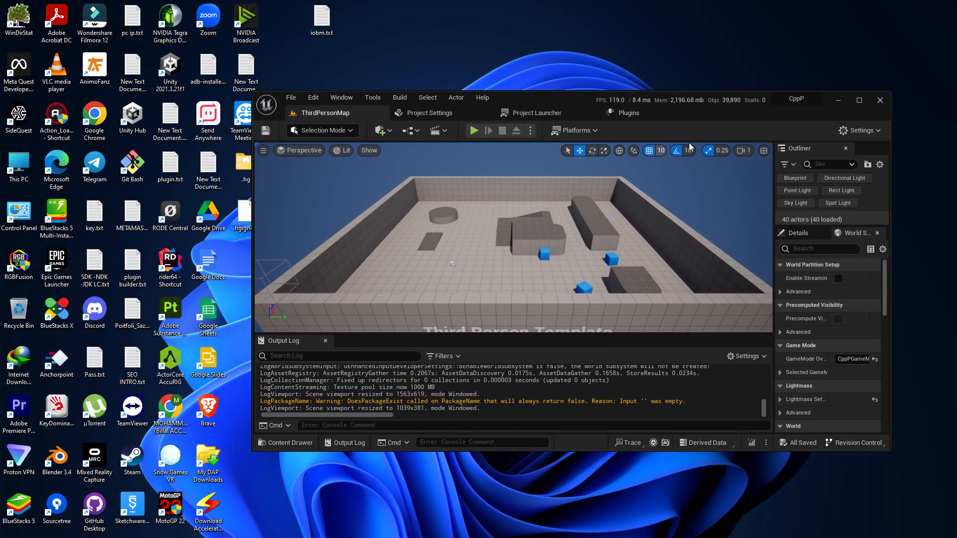
click(859, 100)
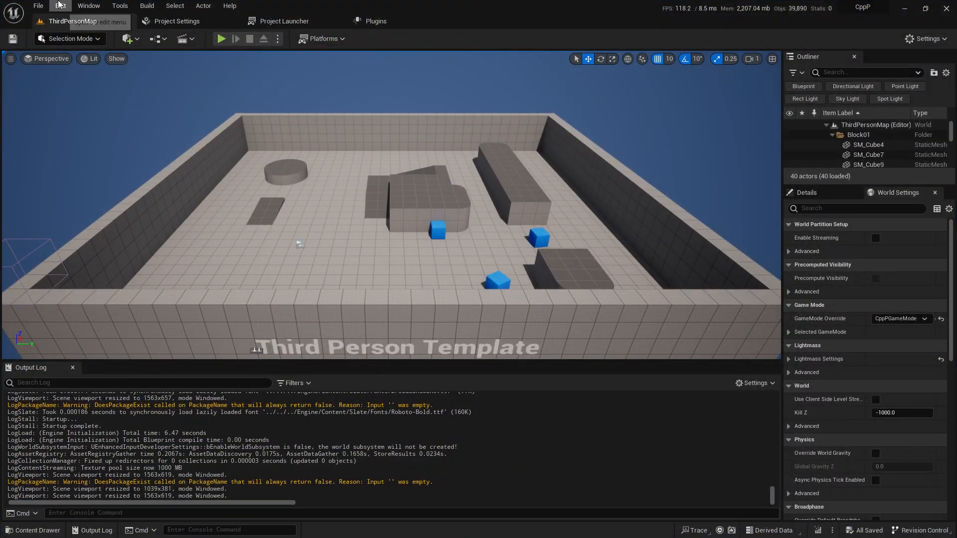
click(60, 6)
click(104, 141)
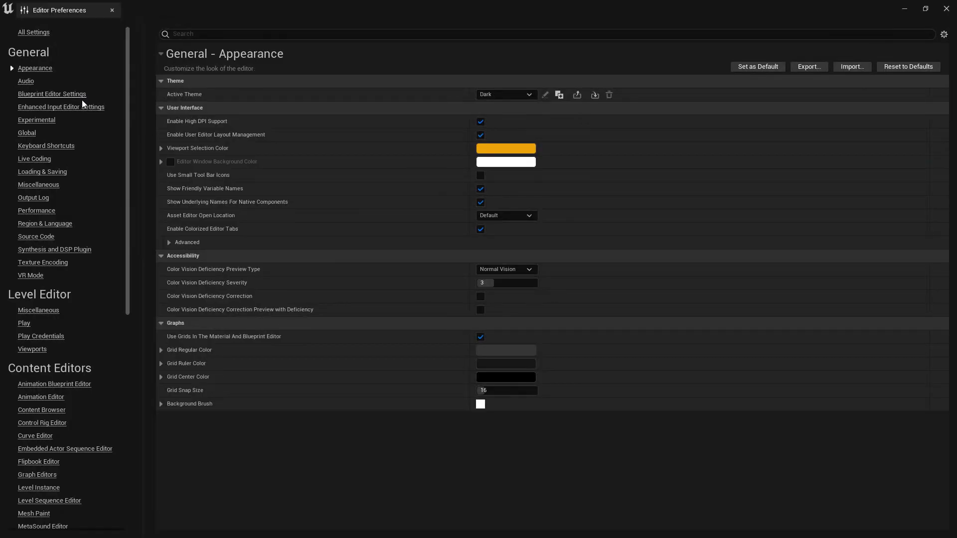
click(40, 236)
click(506, 95)
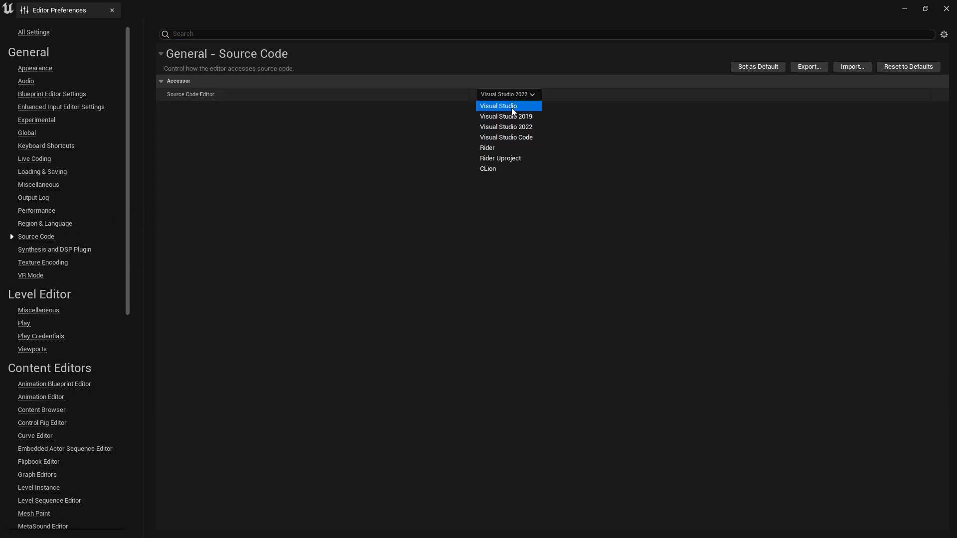
click(496, 127)
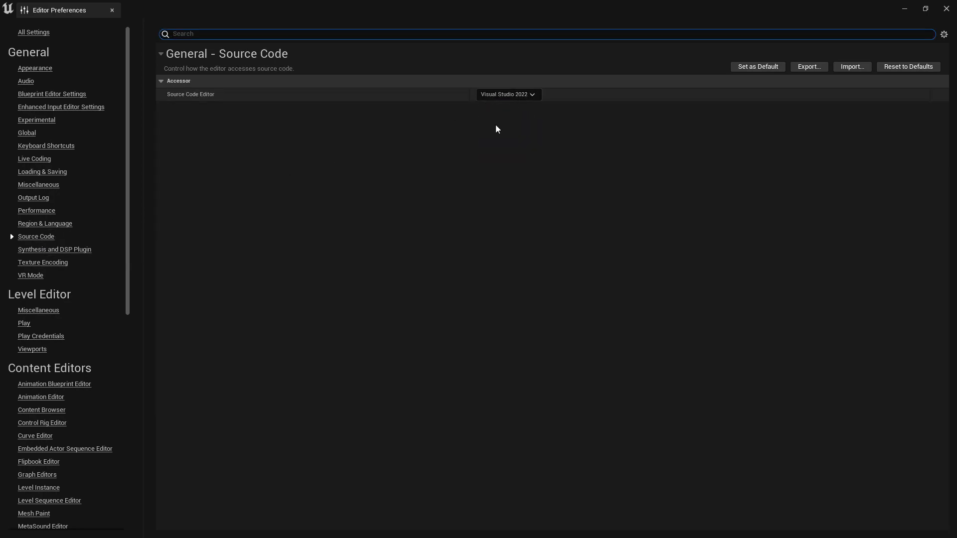
click(111, 10)
- Set the Default RHI to Default in the Windows platform section of the Project Settings
click(60, 7)
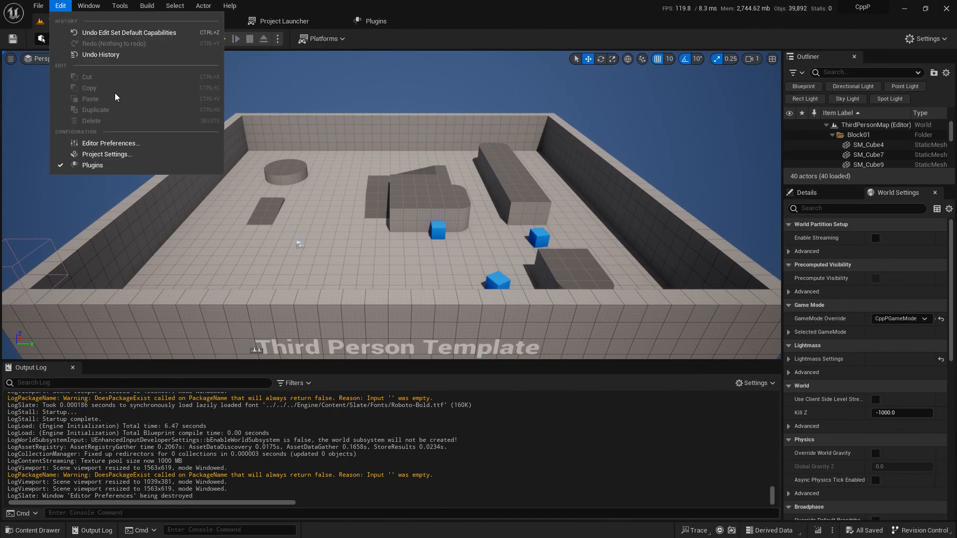
click(107, 154)
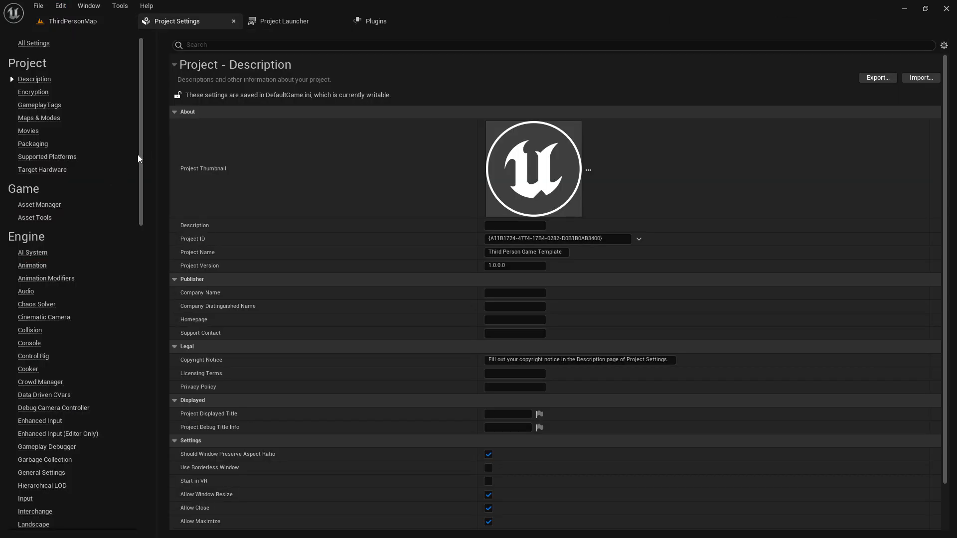
drag(141, 213, 146, 522)
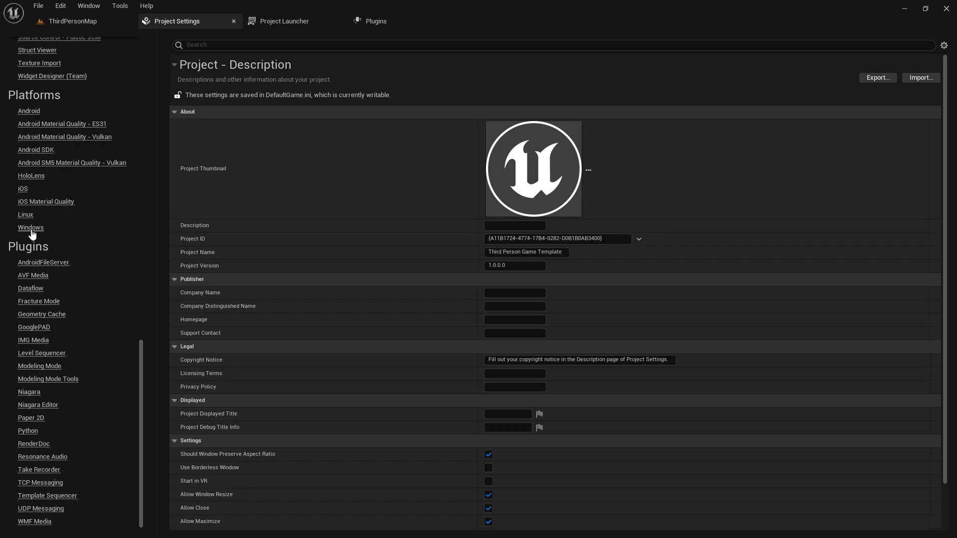
click(31, 232)
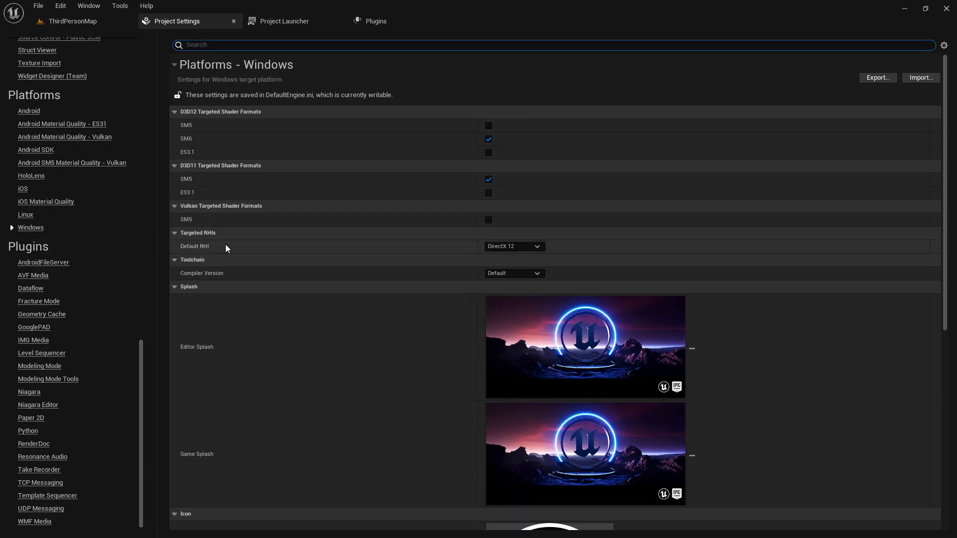
click(513, 246)
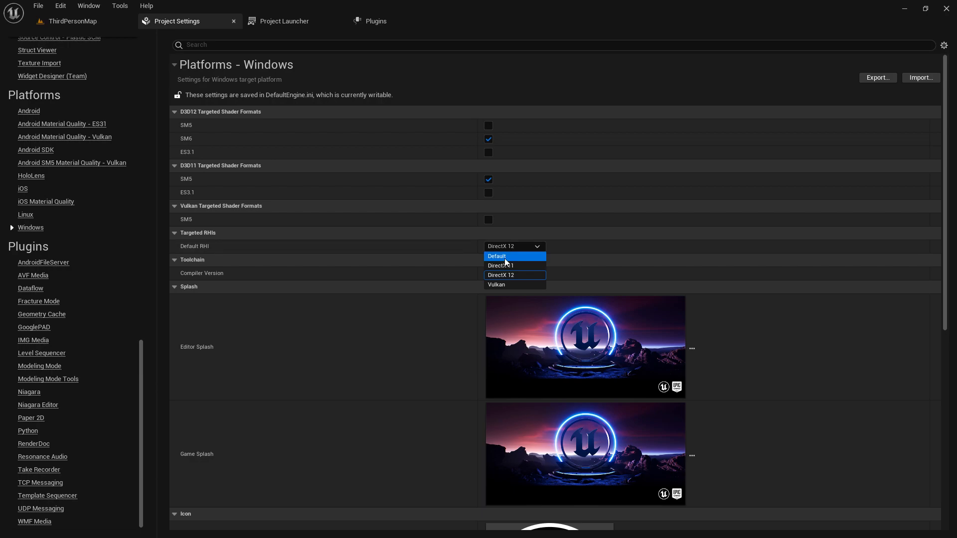
click(504, 257)
- Set the Windows toolchain's compiler version to Visual Studio 2022 and restart the editor to apply the new settings
click(521, 274)
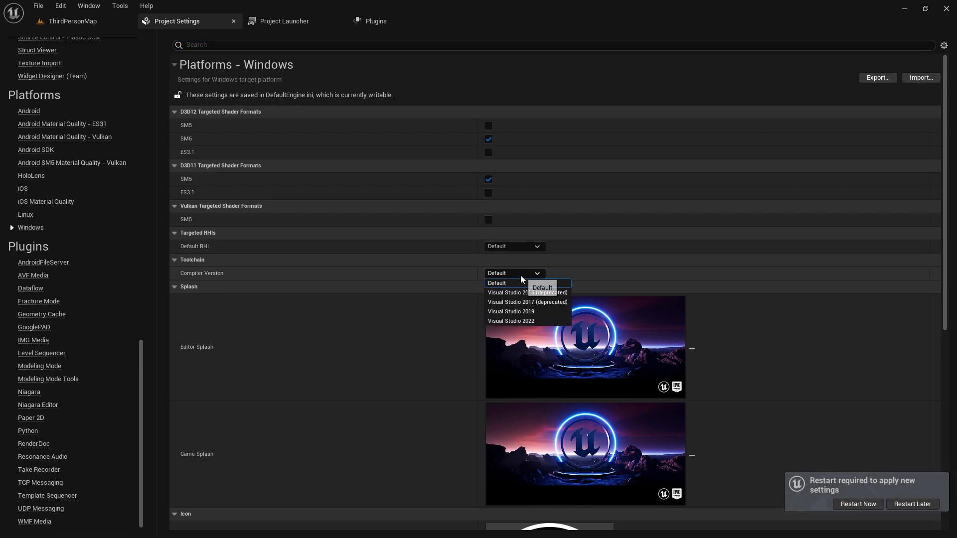
click(530, 322)
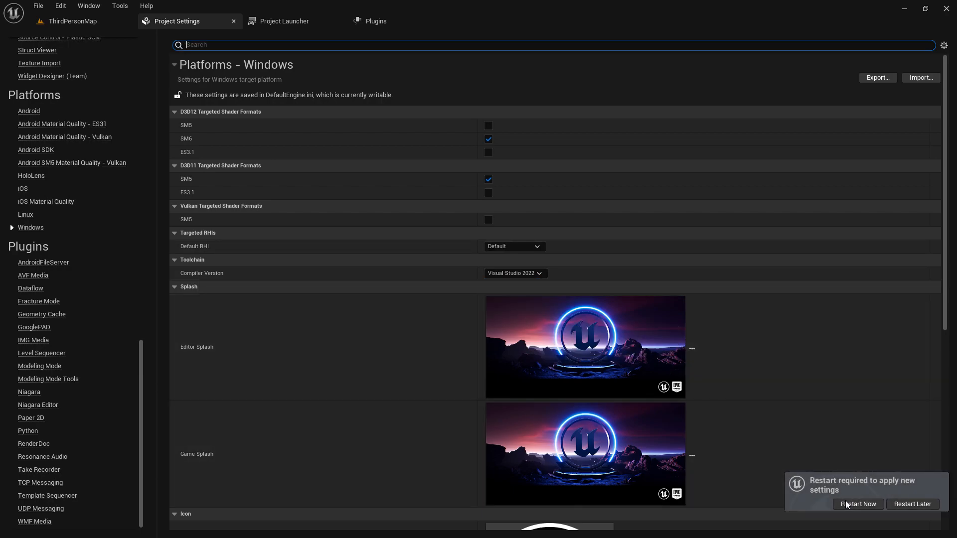
click(852, 504)
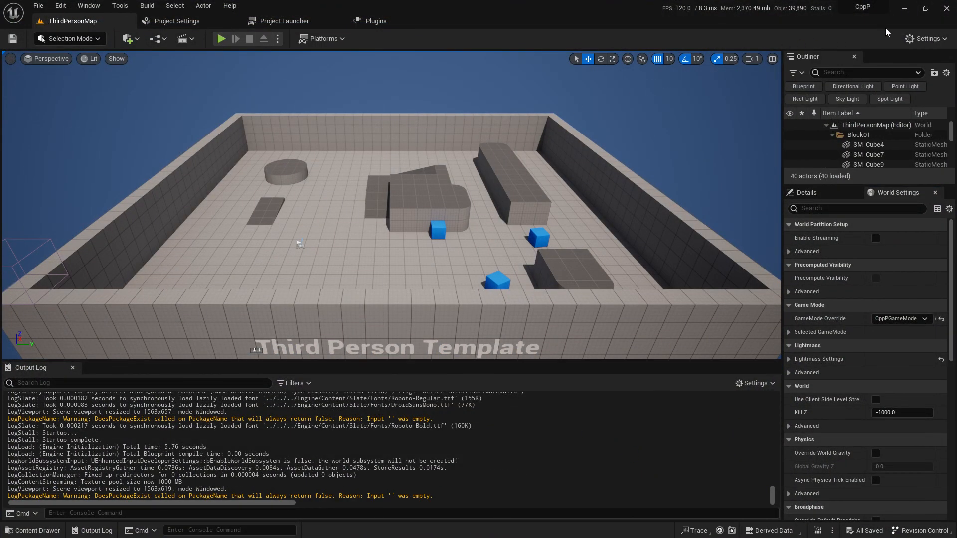
- Close the Unreal Editor and open the CppP project folder from Music in File Explorer, showing its contents as extra-large icons
click(940, 13)
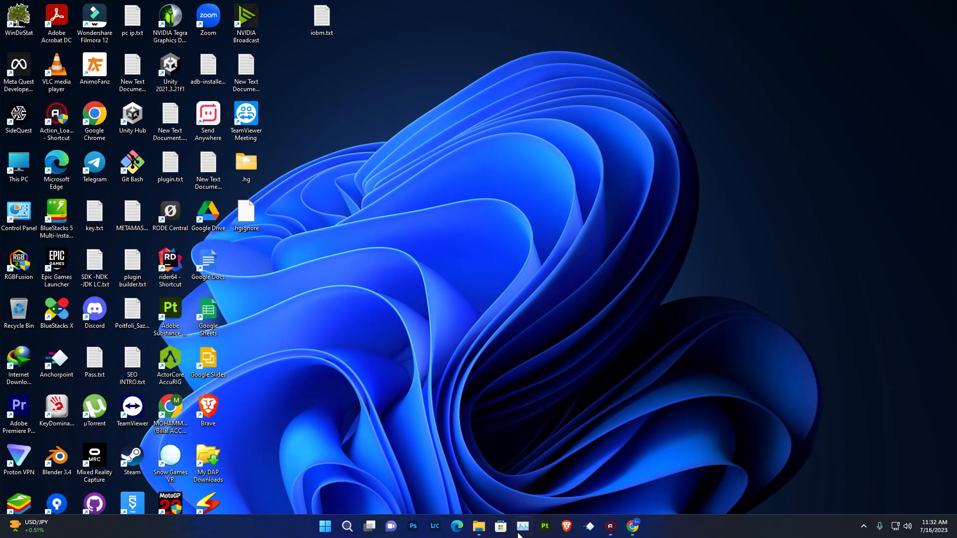
click(478, 526)
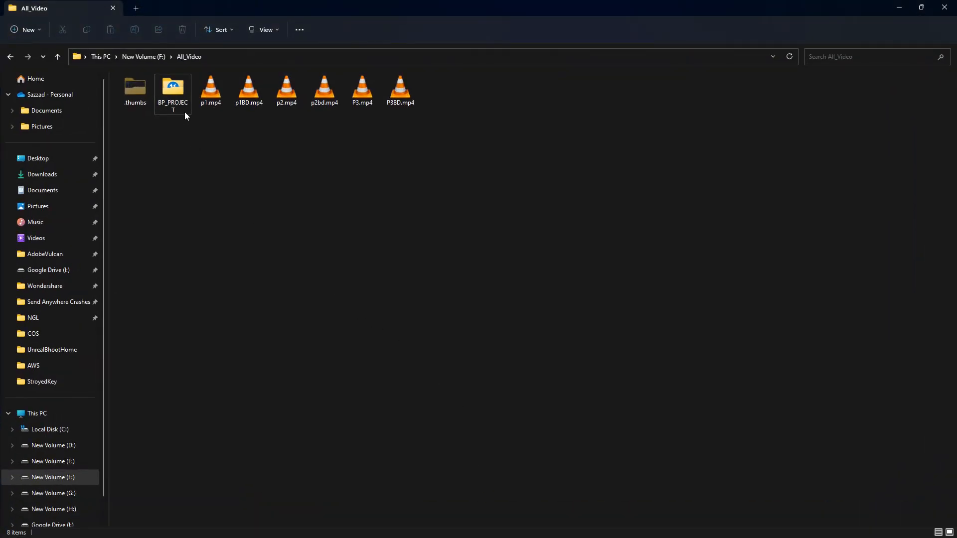
click(25, 223)
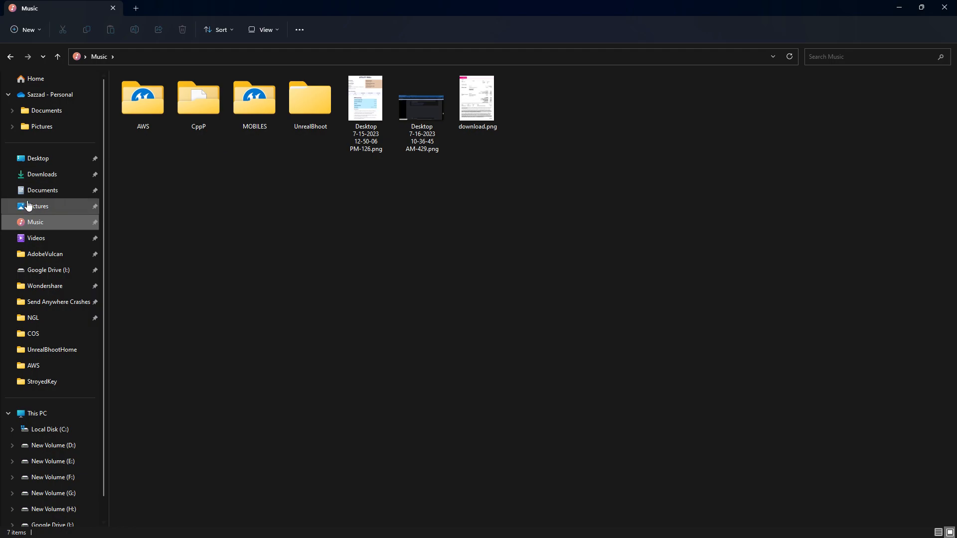
double_click(202, 118)
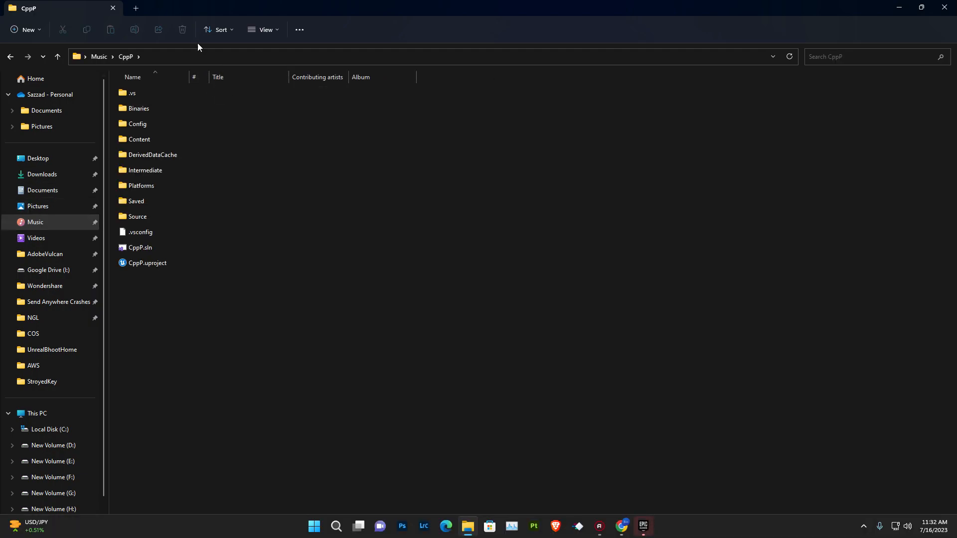
ctrl+scroll(338, 217, up, 3)
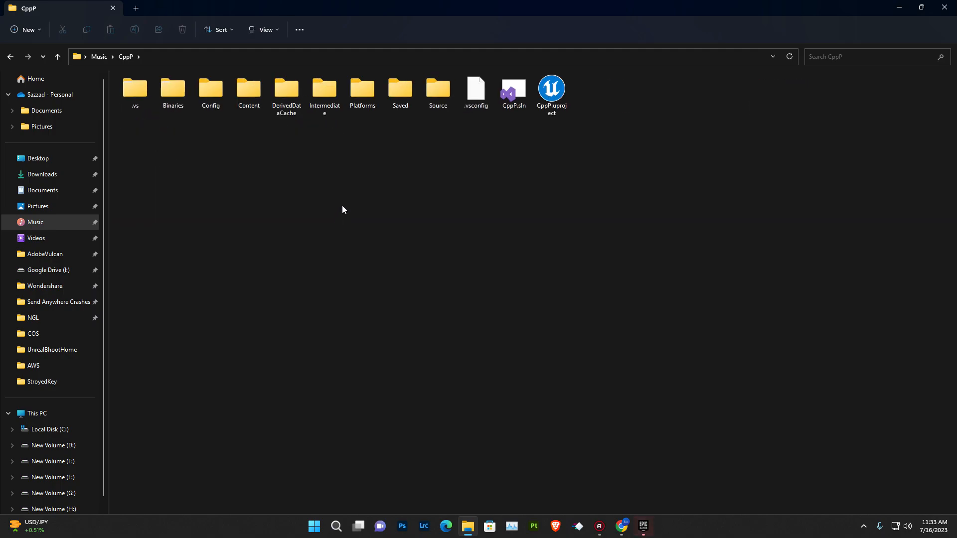
ctrl+scroll(341, 205, up, 3)
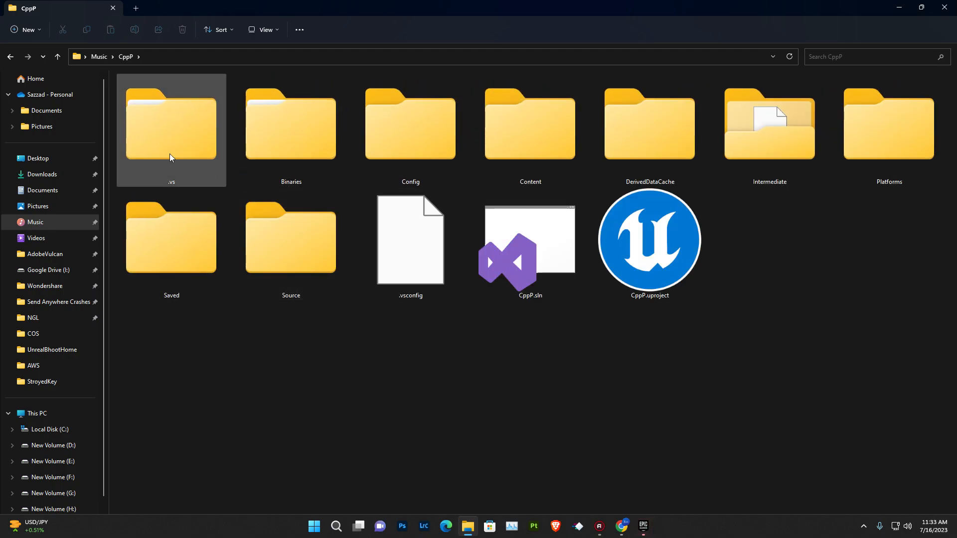
- Delete the .vs and Binaries folders from the CppP project folder
click(290, 160)
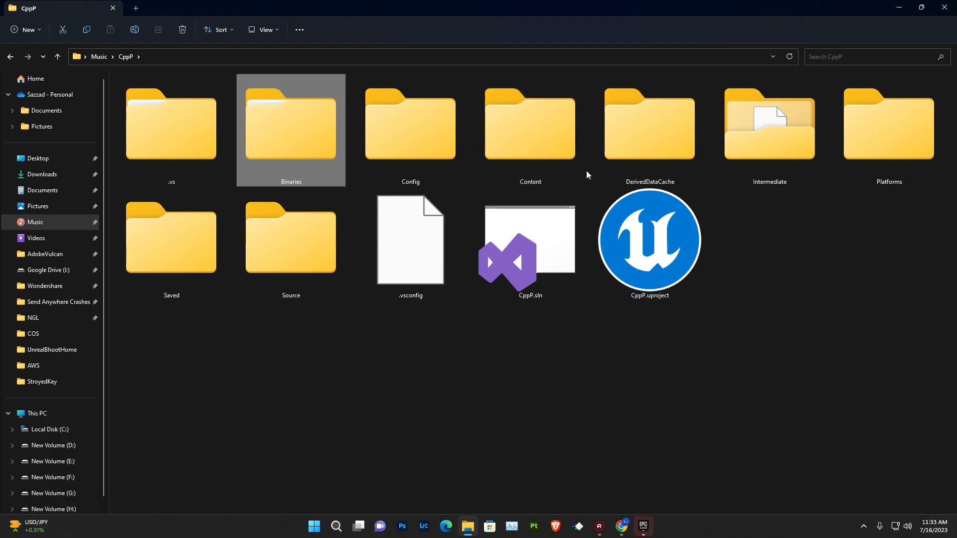
click(679, 155)
click(740, 143)
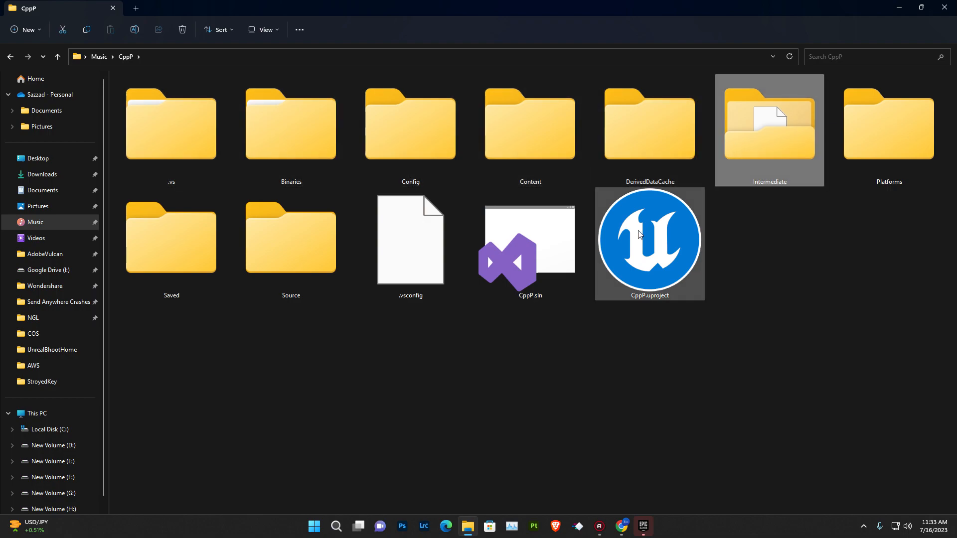
click(172, 170)
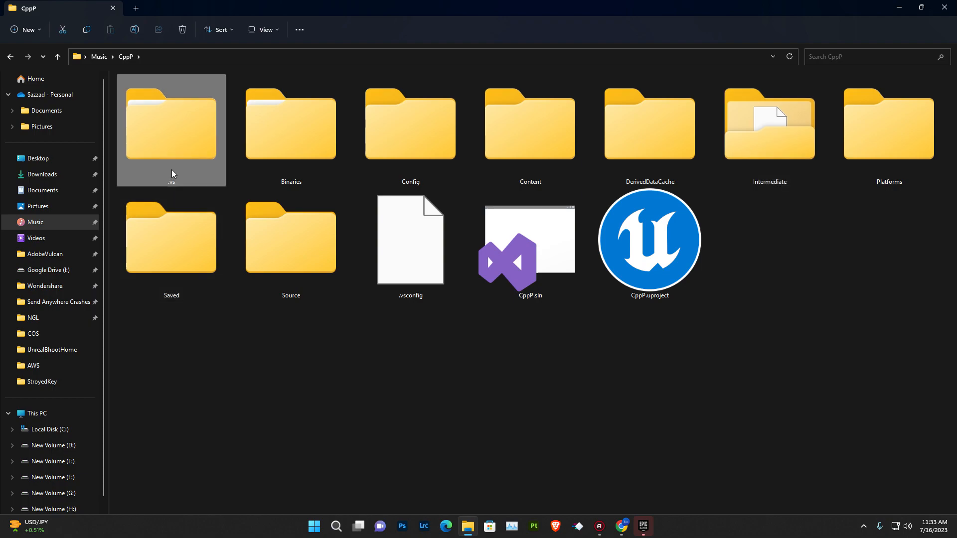
key(Delete)
key(Delete)
- Delete the DerivedDataCache, Intermediate and Saved folders and the CppP.sln solution file from the project folder
click(429, 149)
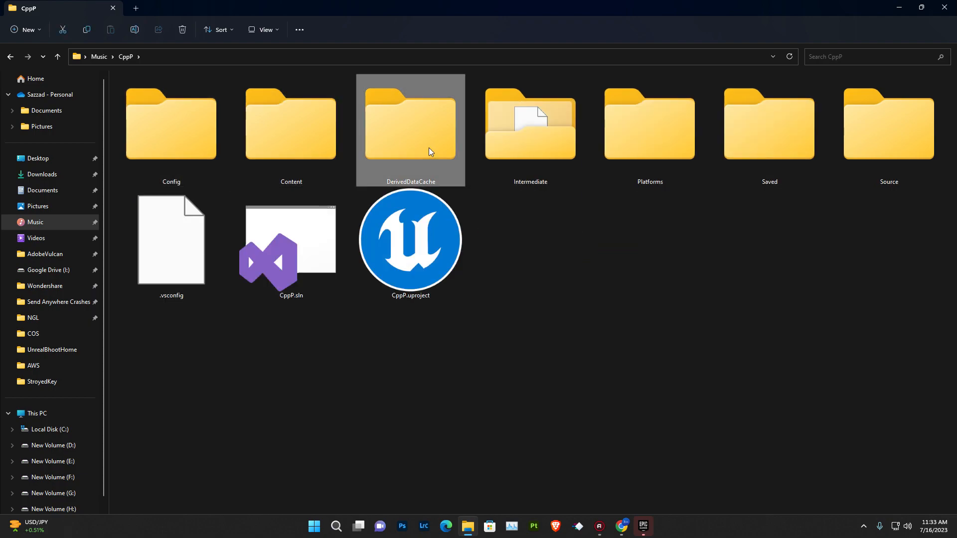
key(Delete)
key(Delete)
click(548, 146)
key(Delete)
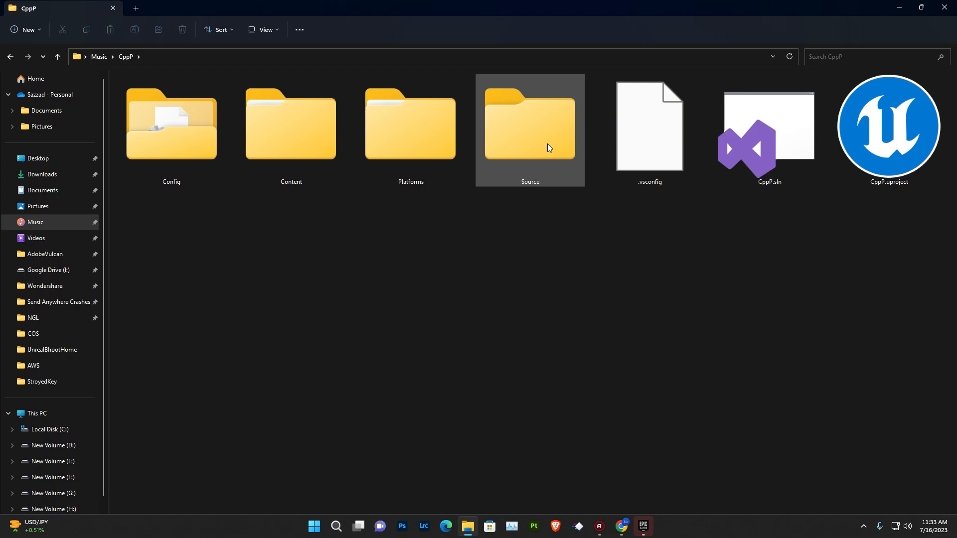
click(782, 184)
key(Delete)
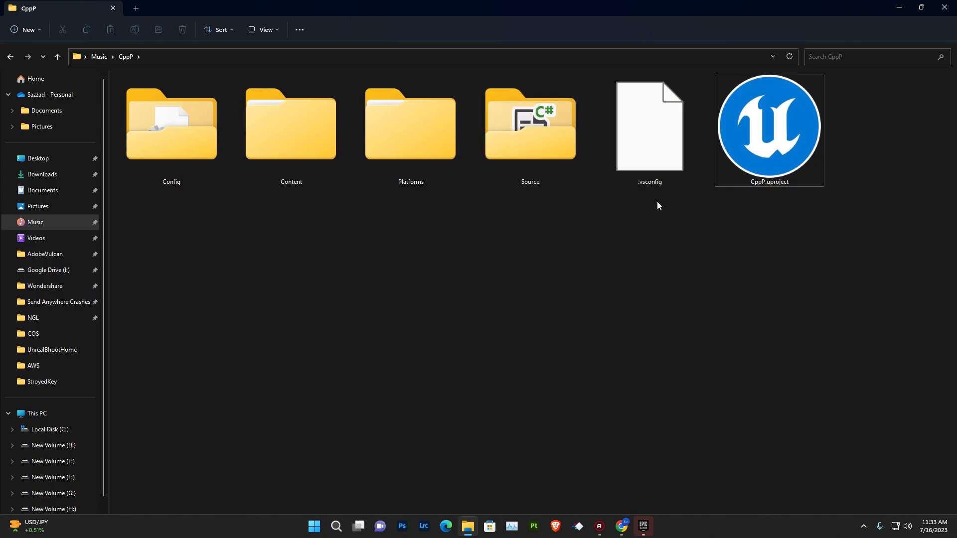
- Empty the Recycle Bin, permanently deleting the removed project items, and return to the maximized CppP folder window
mouse_move(524, 183)
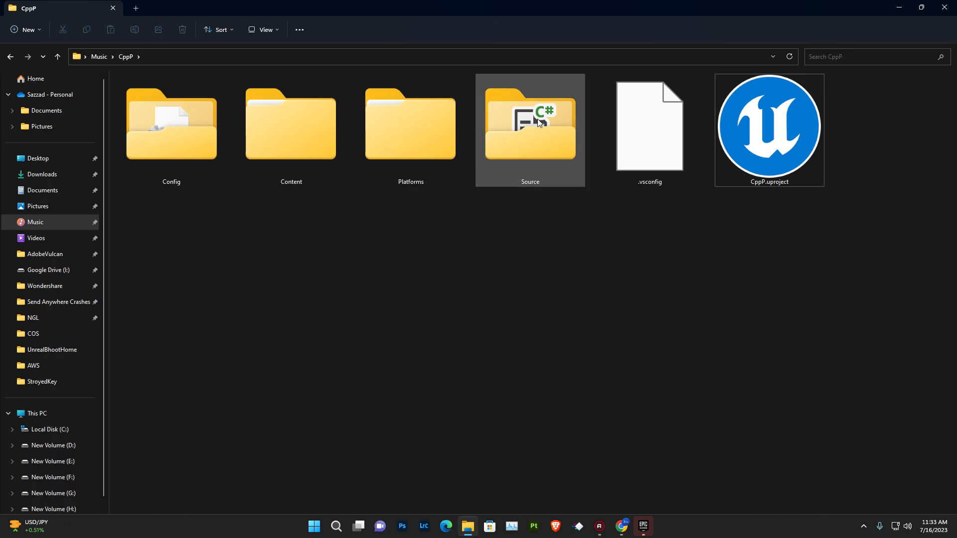
drag(513, 8, 537, 84)
right_click(19, 309)
click(57, 359)
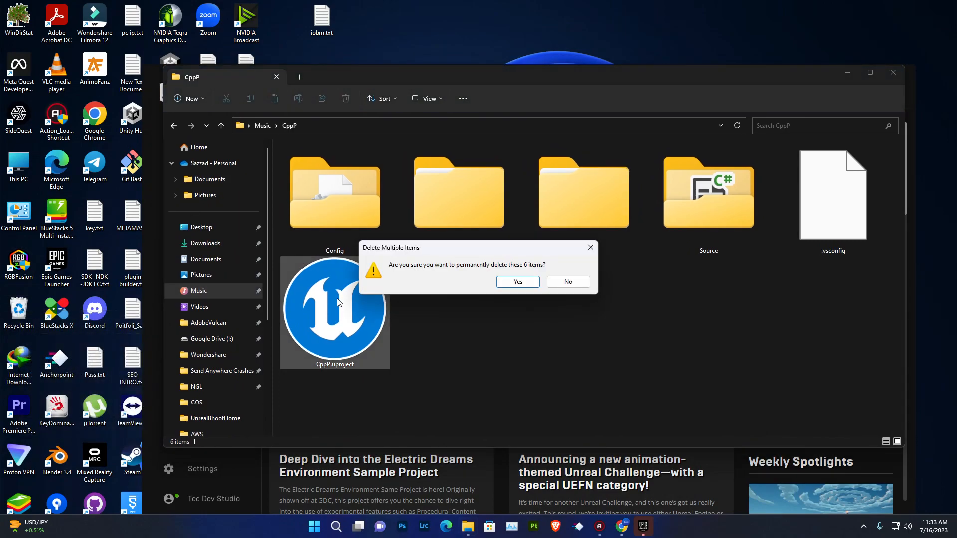
click(517, 281)
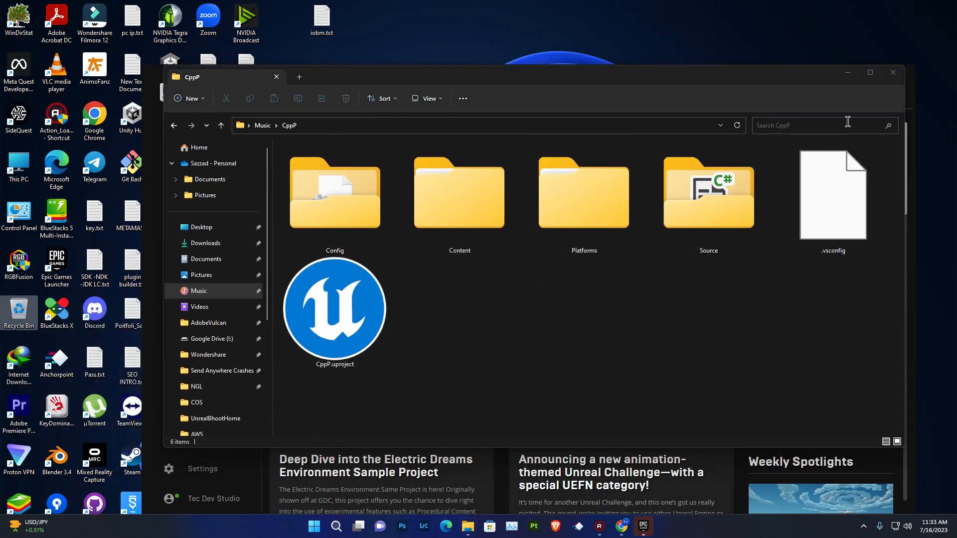
click(871, 78)
right_click(749, 117)
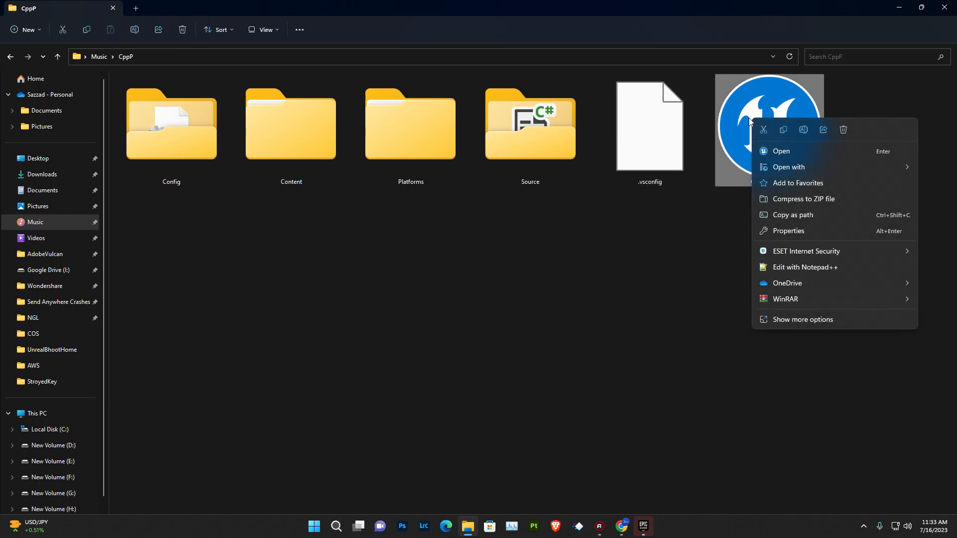
click(701, 304)
right_click(761, 155)
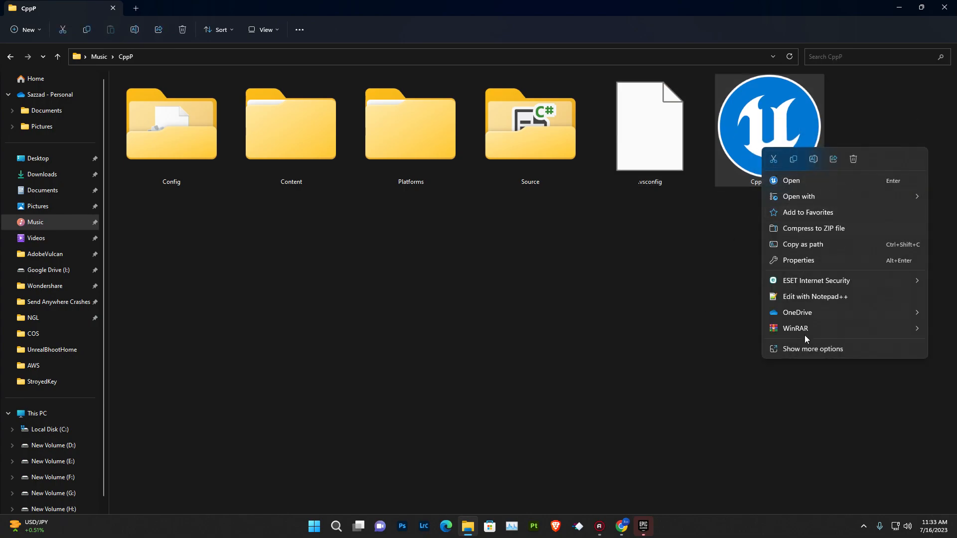
click(811, 350)
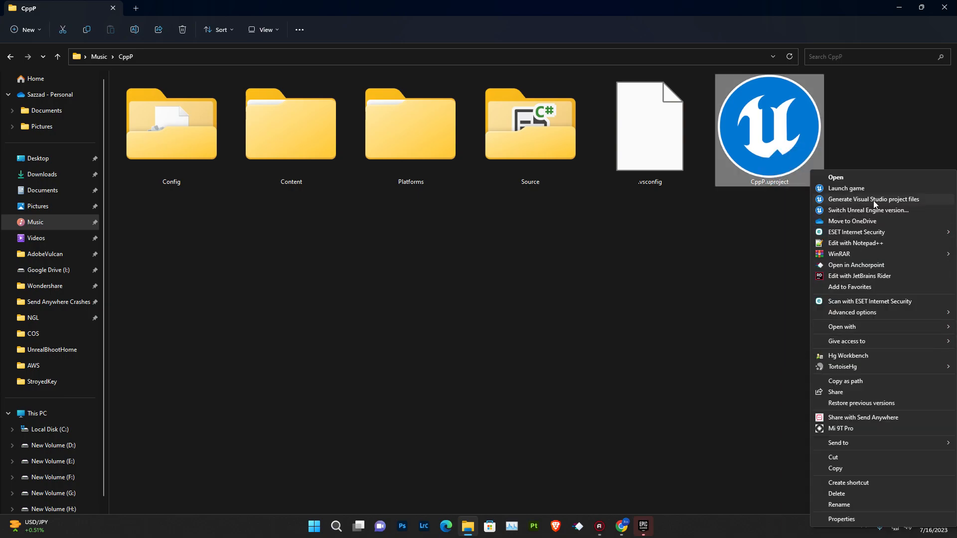
click(580, 284)
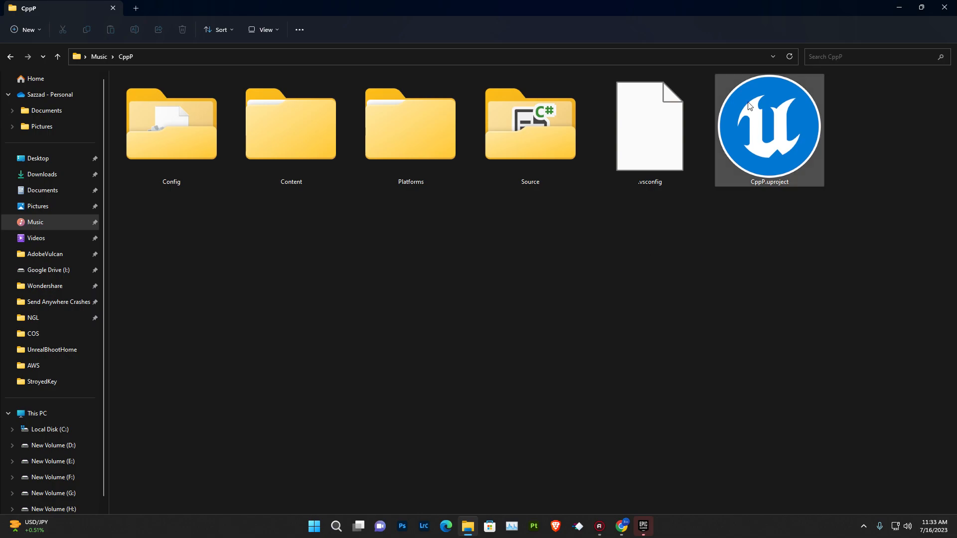
- Open CppP.uproject, agree to rebuild the missing CppP modules, and check the project folder while the build runs
double_click(800, 129)
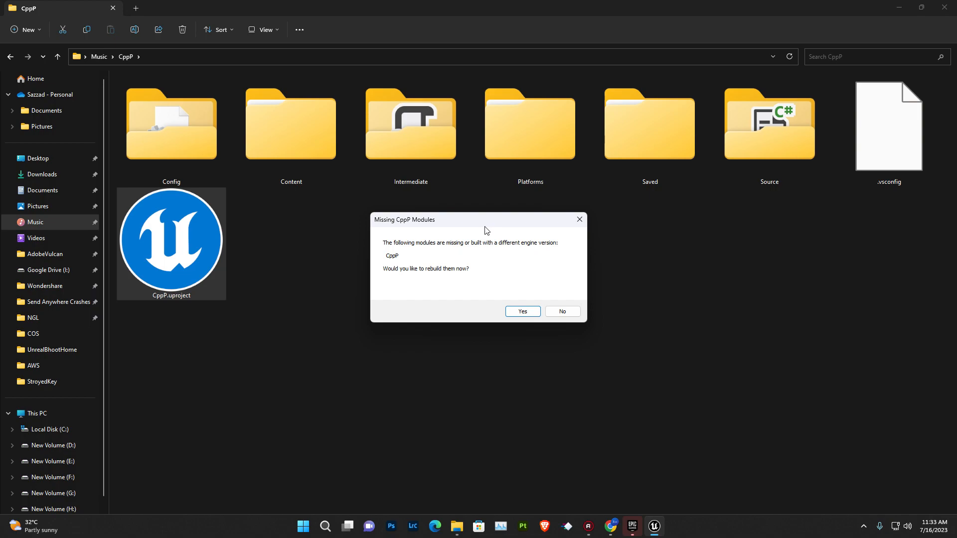
click(523, 312)
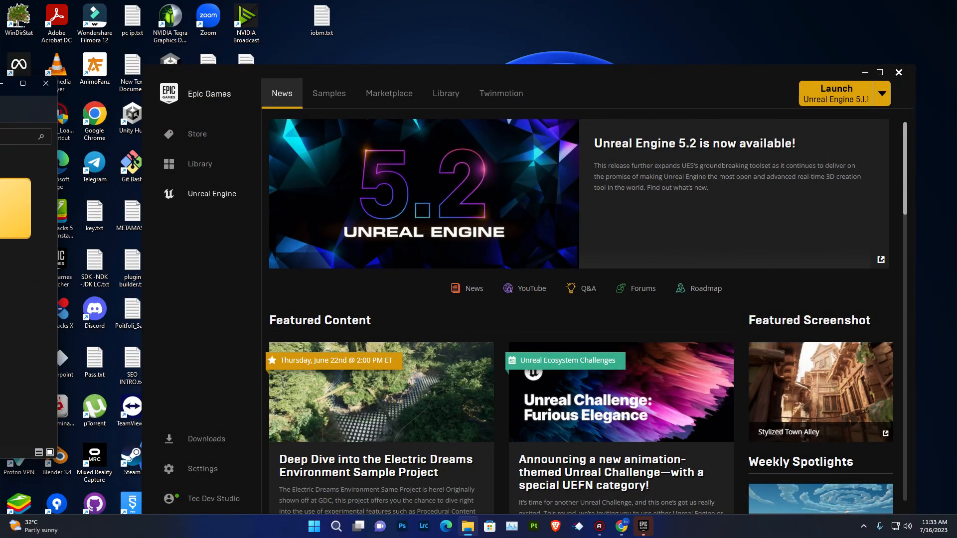
click(865, 74)
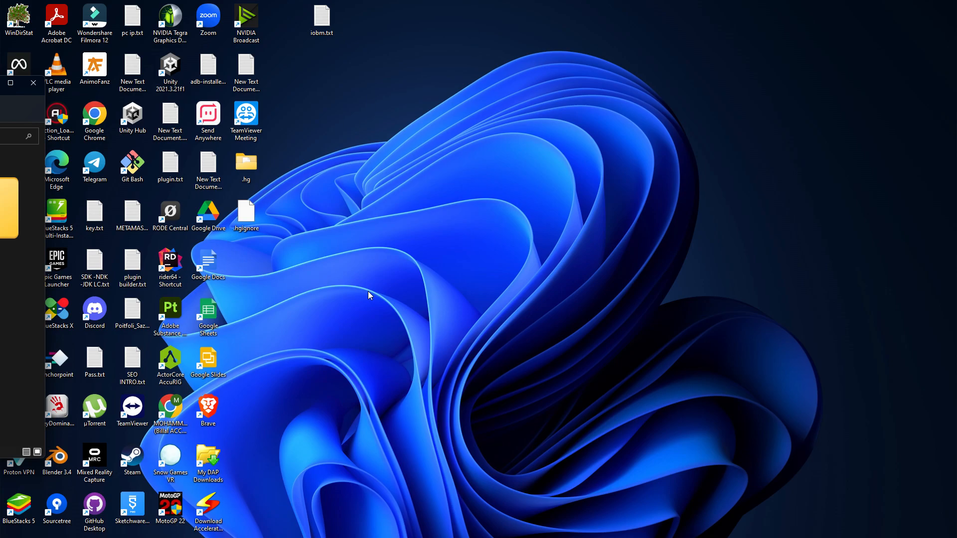
drag(0, 91, 391, 134)
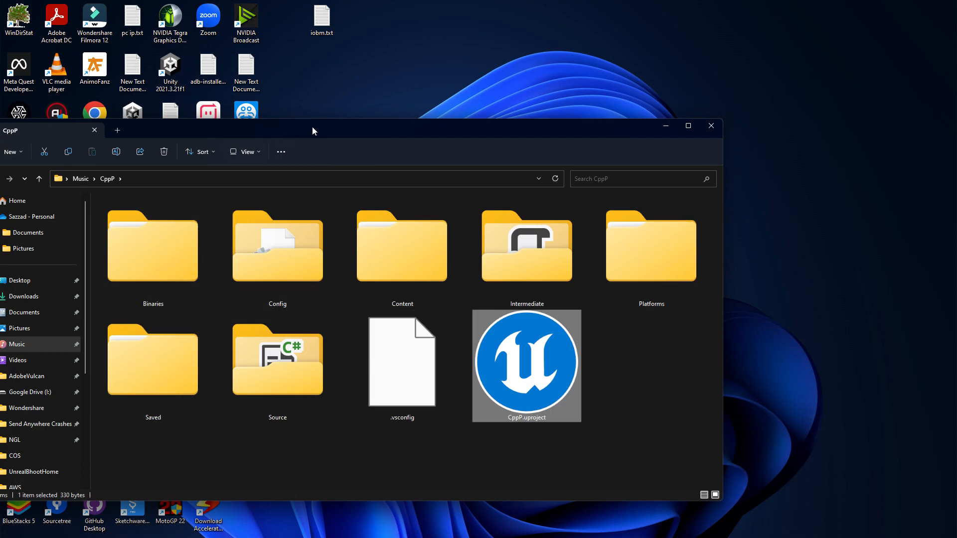
drag(312, 127, 0, 116)
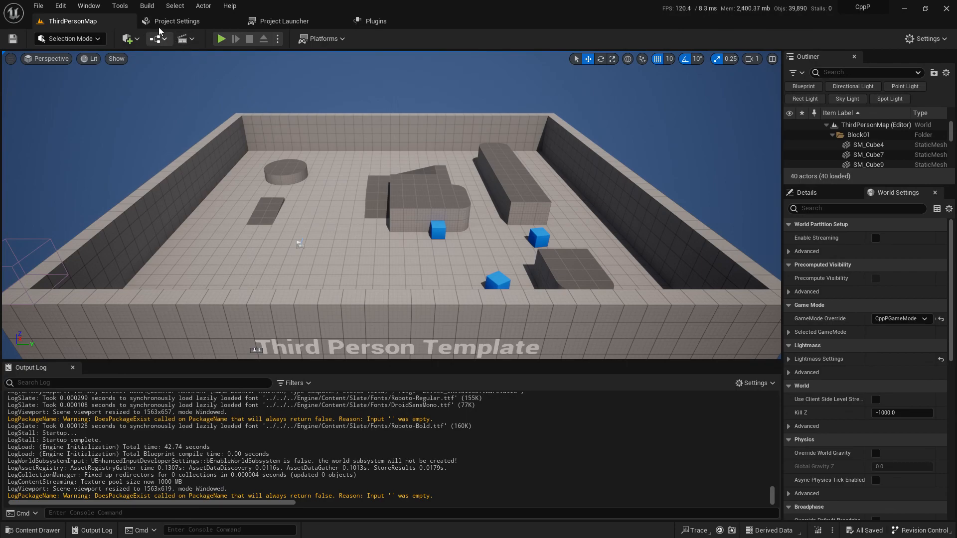
- Generate the Visual Studio 2022 project files from the Unreal Editor and open CppP.sln from the project folder in Visual Studio
click(120, 6)
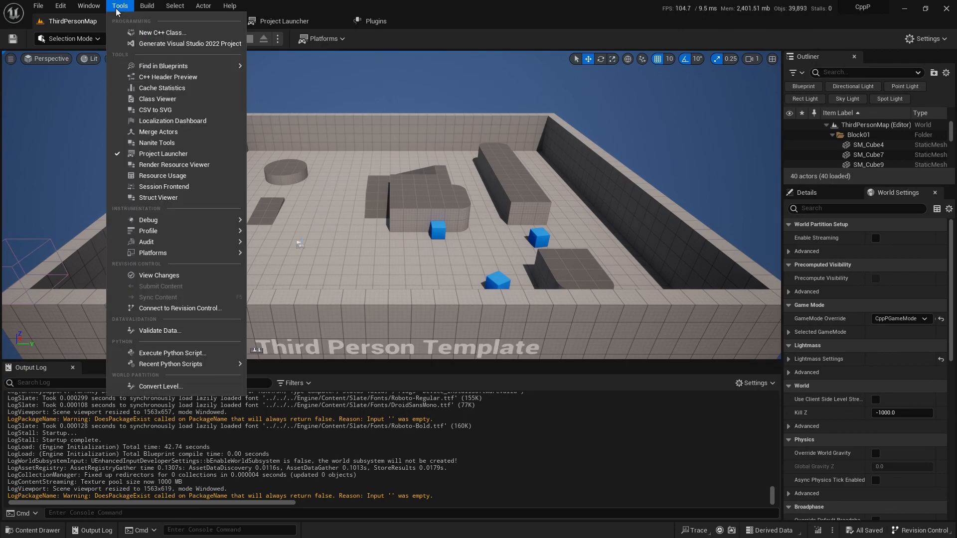
click(155, 45)
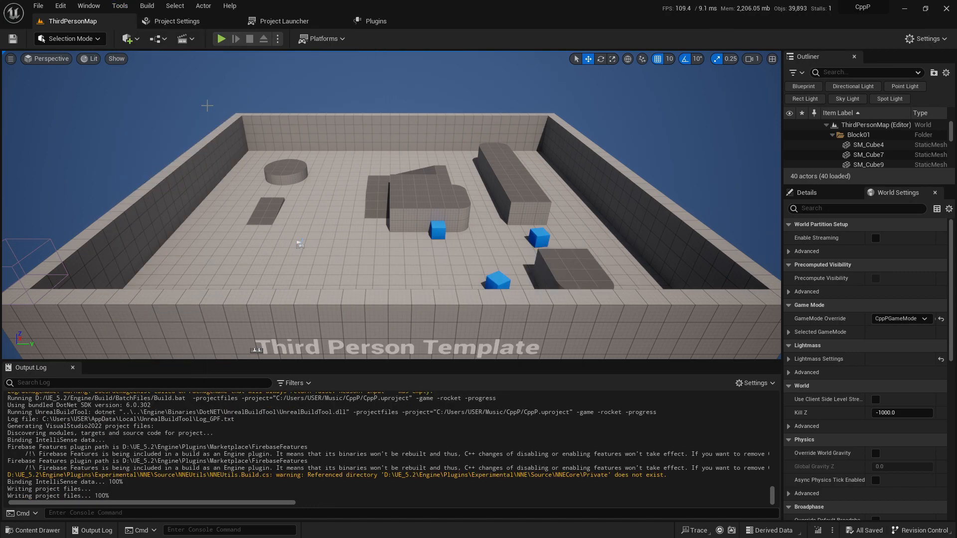
drag(0, 117, 471, 86)
scroll(325, 314, down, 2)
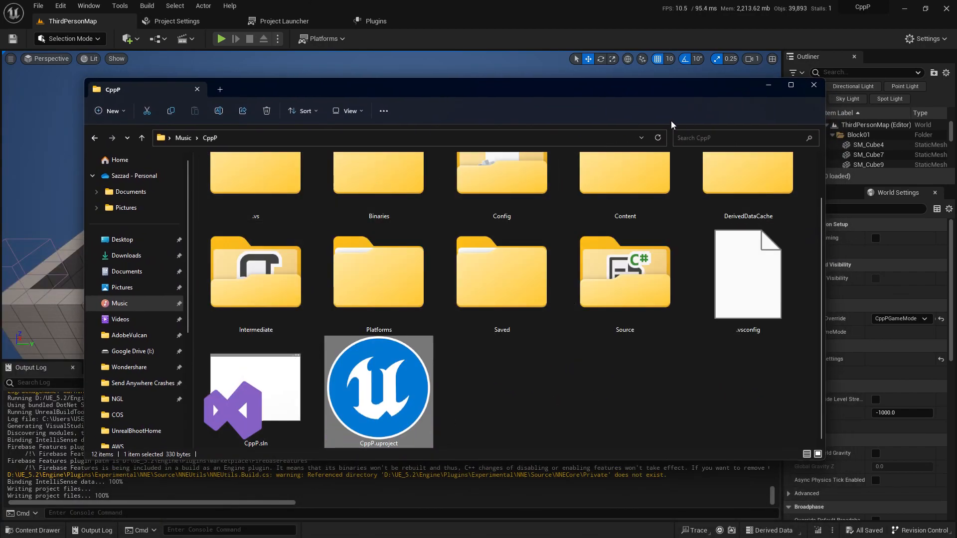
double_click(263, 380)
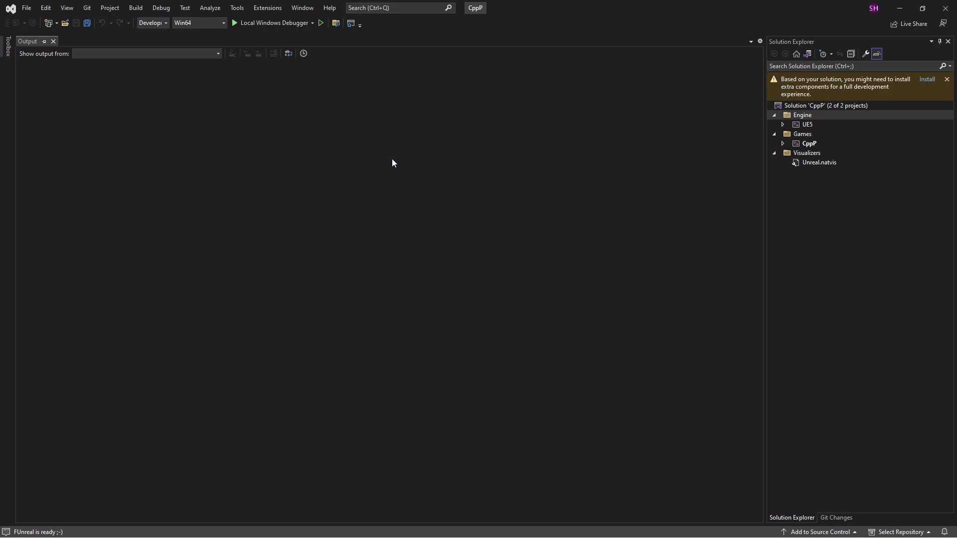
- In the Configuration Manager, set the CppP project's platform to Win64 and include the UE5 project in the build
click(849, 144)
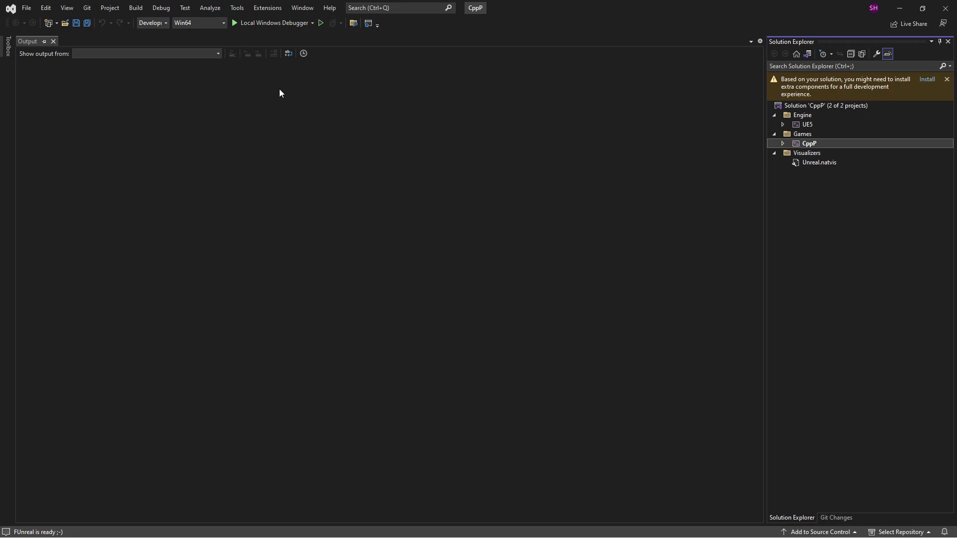
click(183, 23)
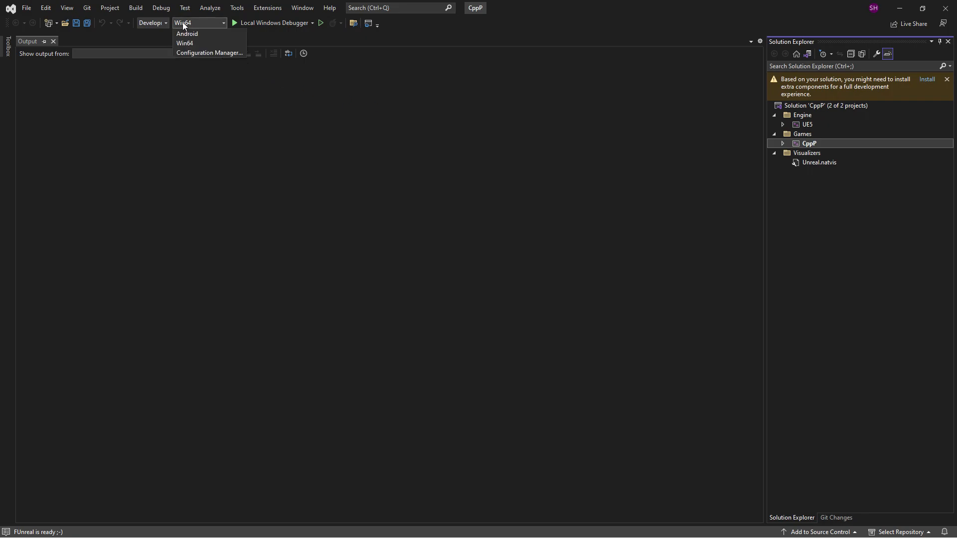
click(190, 53)
click(530, 230)
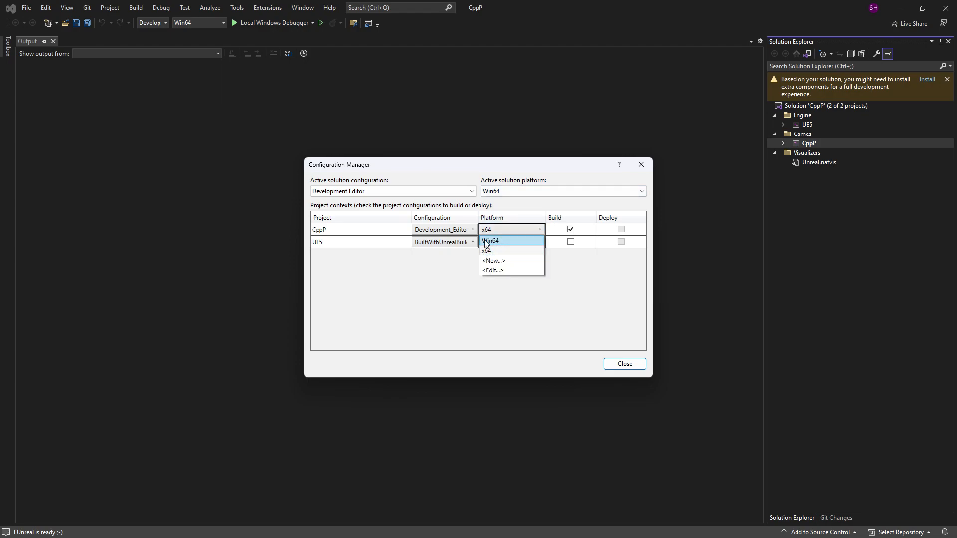
click(494, 241)
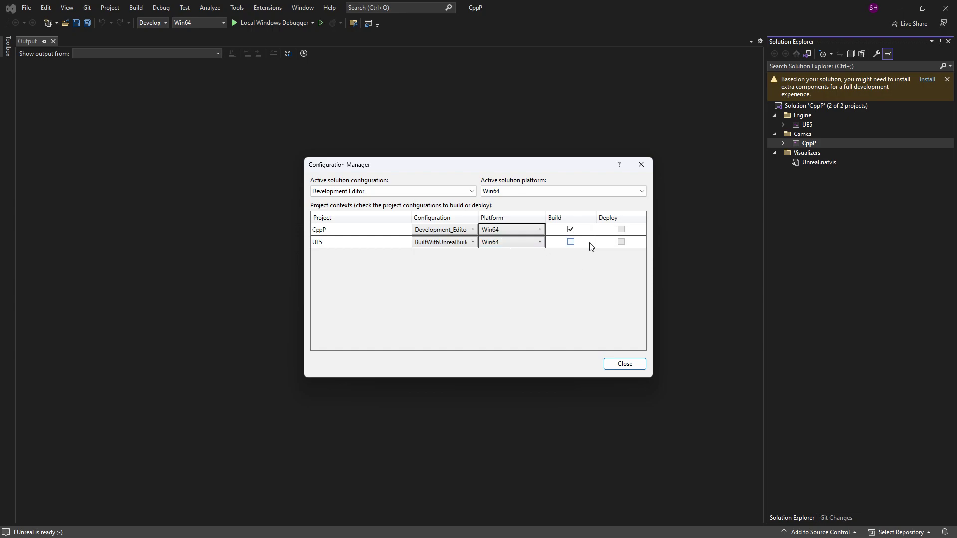
click(571, 243)
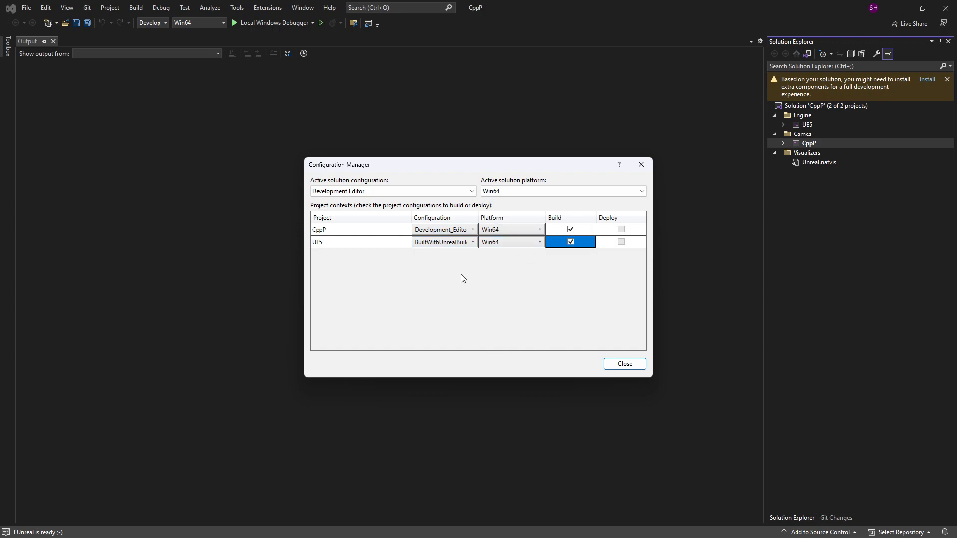
click(624, 364)
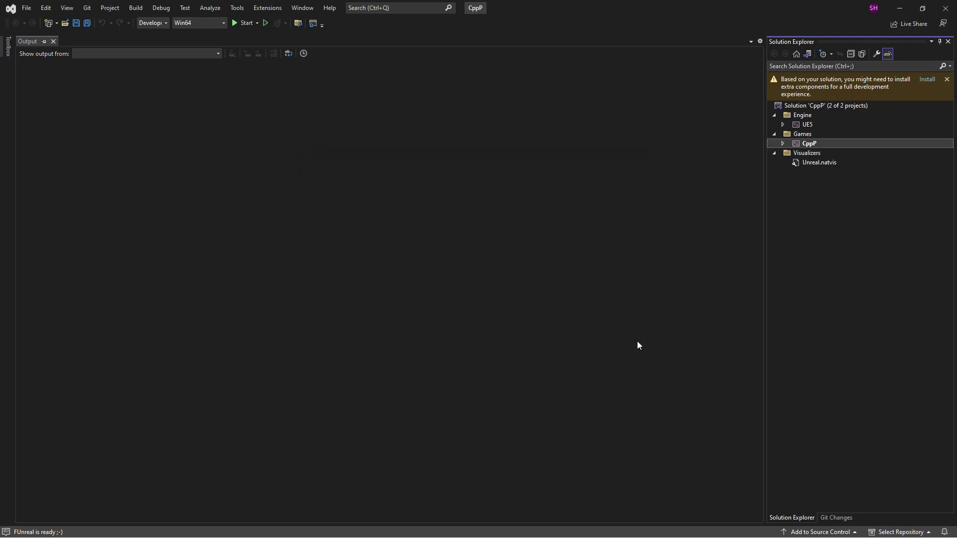
- Dismiss the extra components notice, build the whole CppP solution, and review the build summary in the output
click(947, 79)
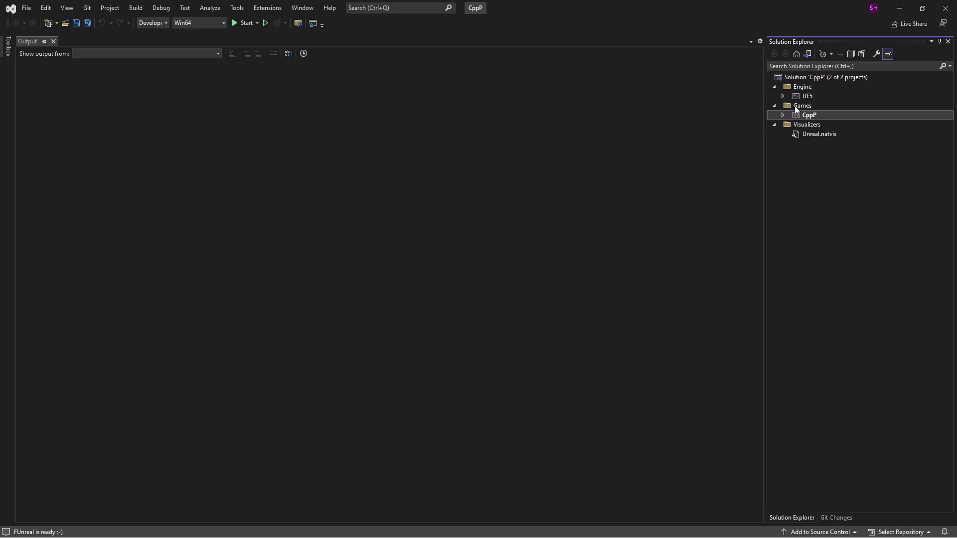
click(819, 77)
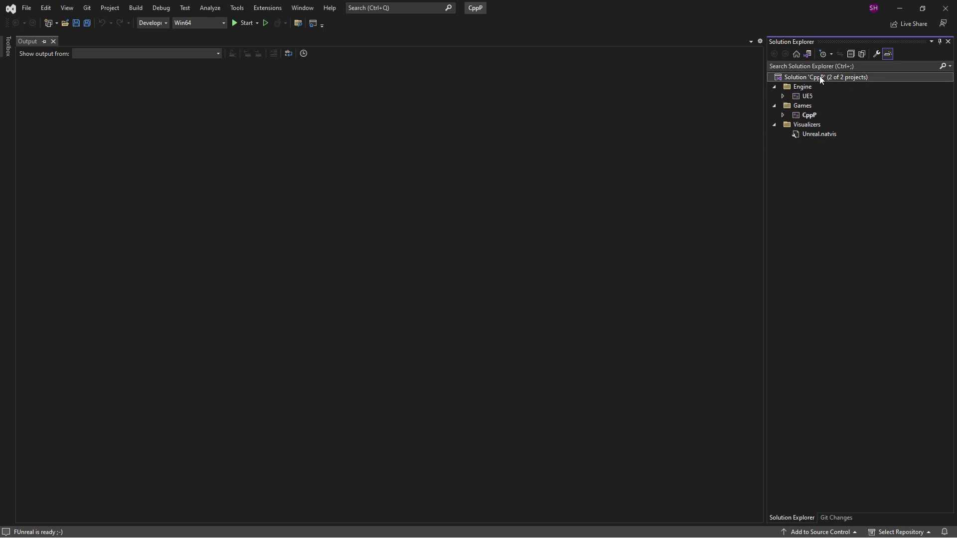
right_click(819, 78)
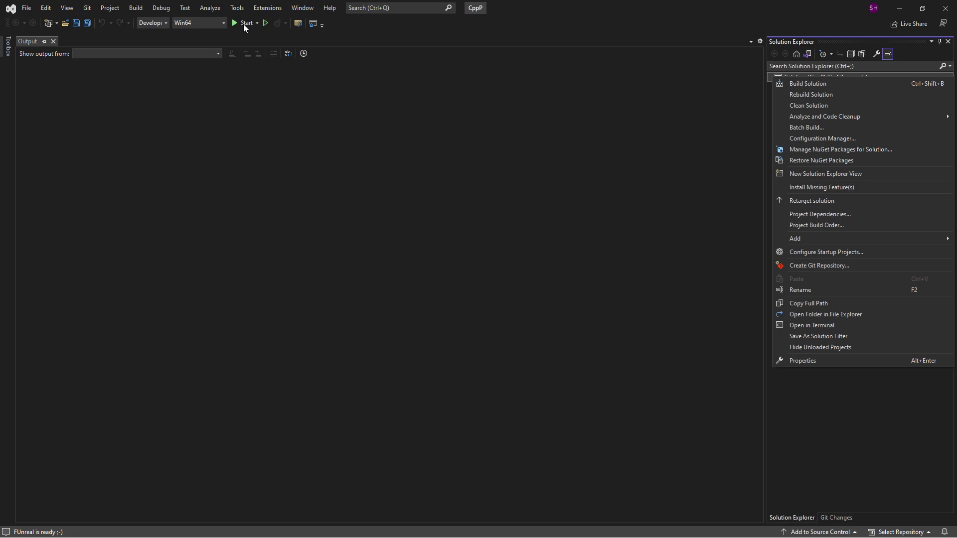
click(794, 84)
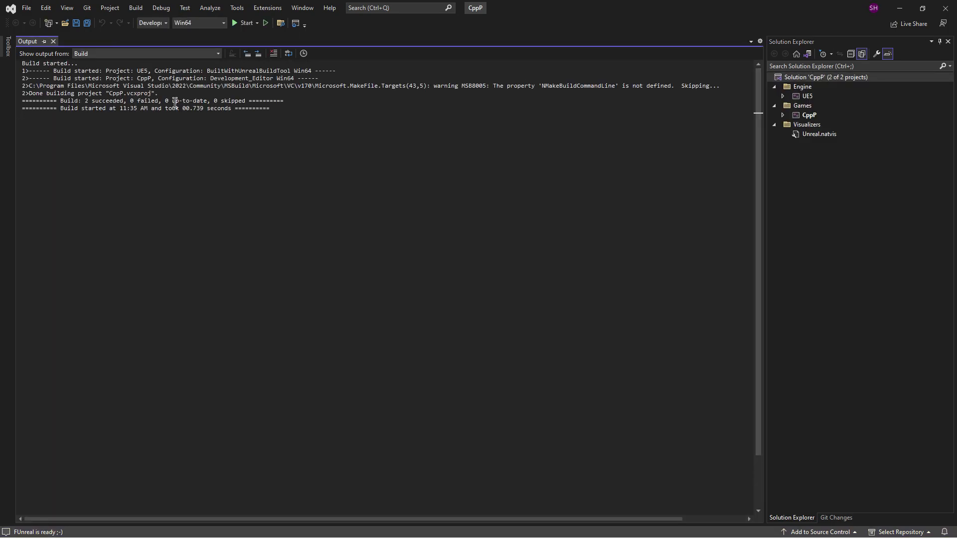
drag(84, 103, 170, 96)
click(229, 102)
drag(133, 101, 129, 101)
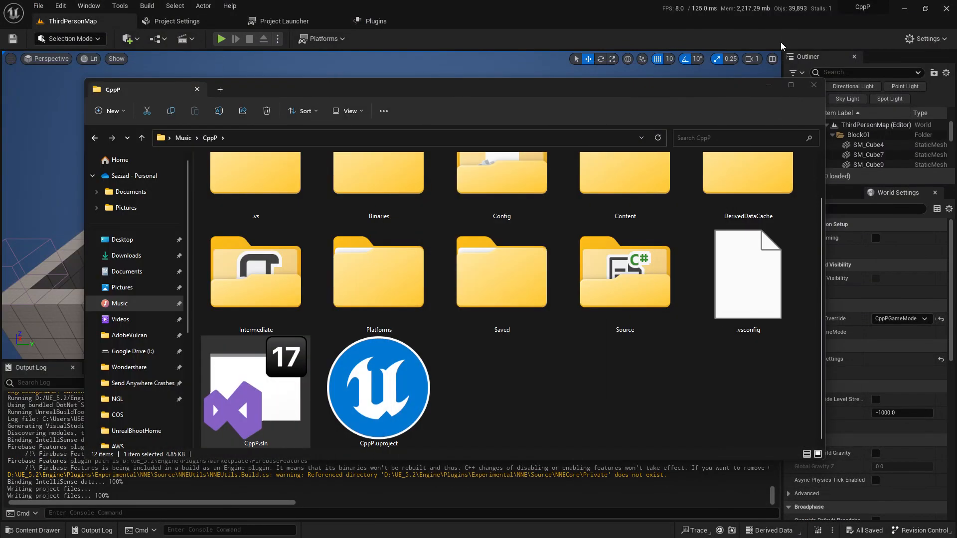
- Recompile and reload the C++ code with Live Coding in the Unreal Editor, minimize its log window, and look around the level
click(768, 85)
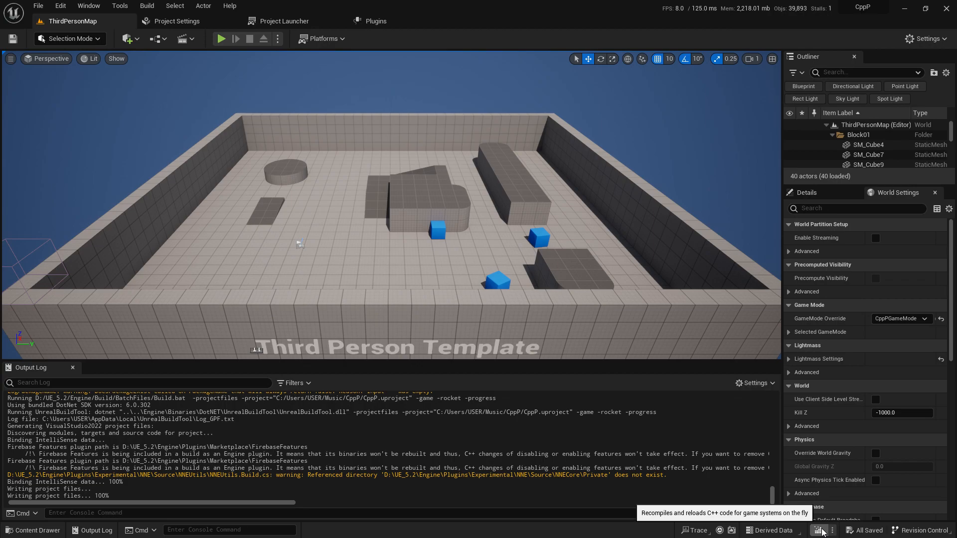
click(821, 531)
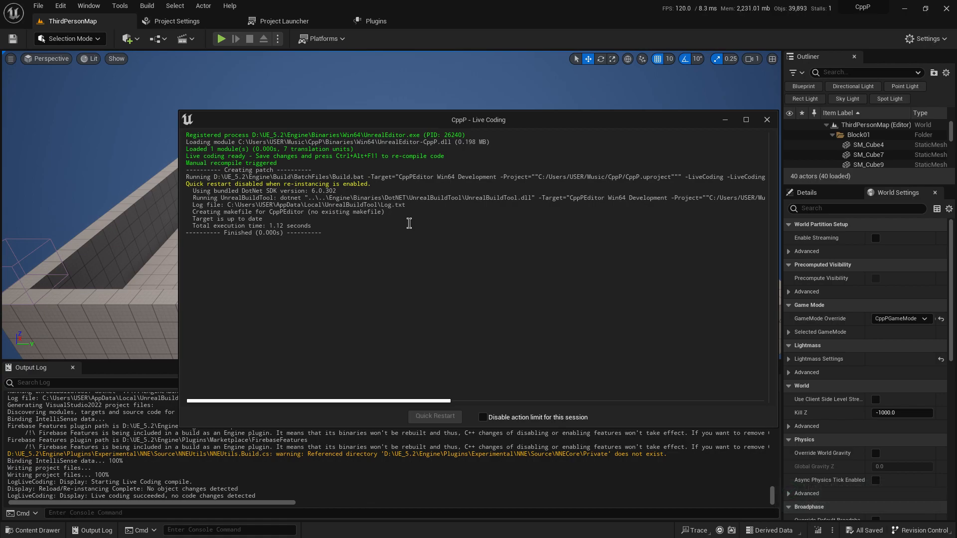
click(733, 121)
right_drag(460, 160, 581, 177)
key(w)
key(a)
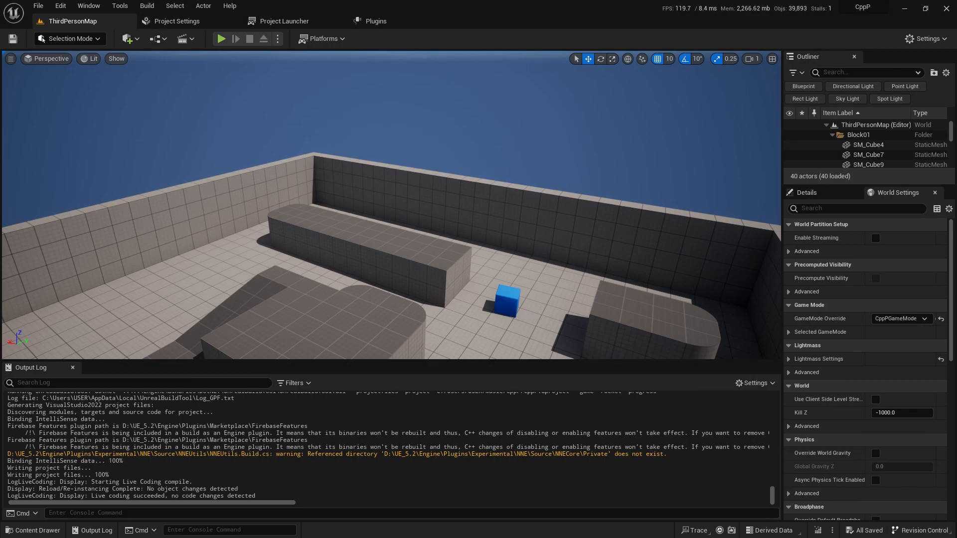
- Close Visual Studio and the Unreal Editor
drag(0, 99, 726, 88)
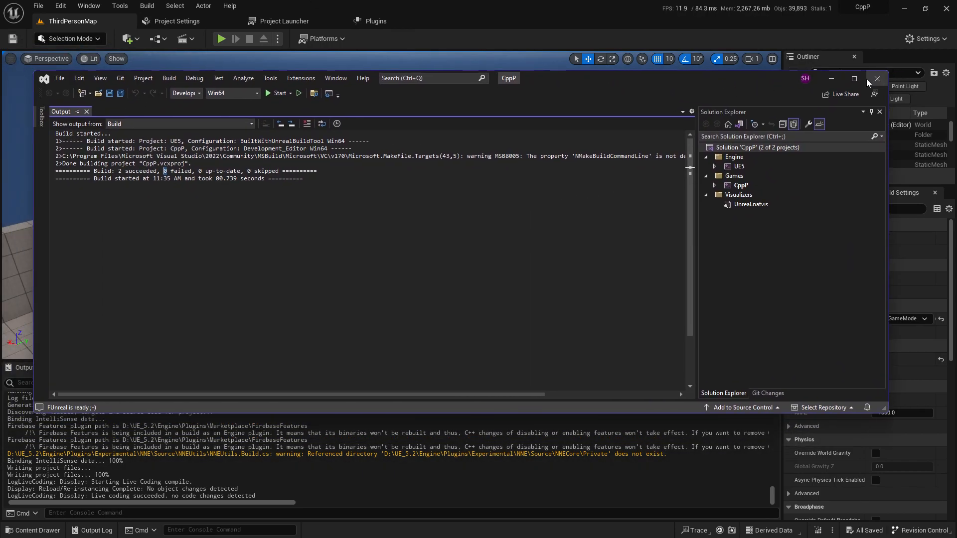
click(875, 78)
click(946, 8)
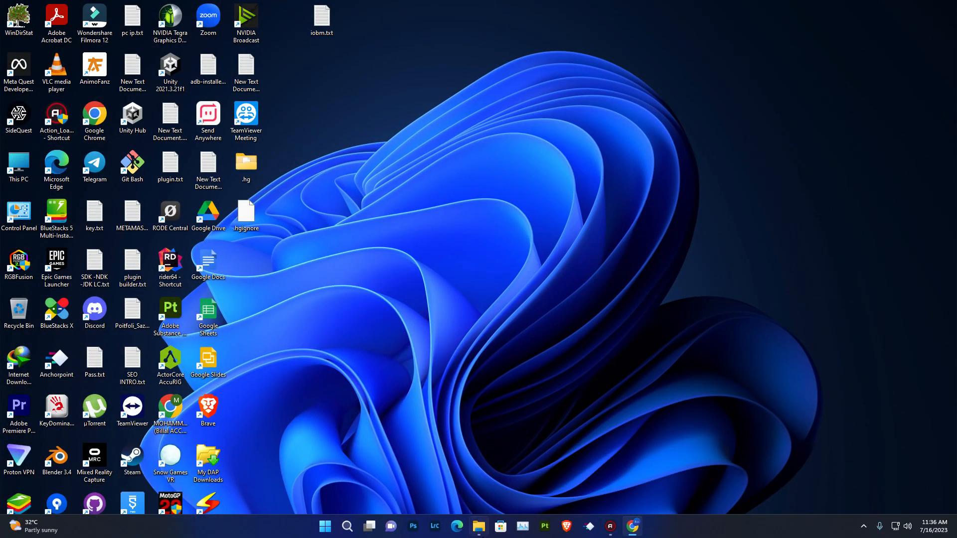
- Reopen CppP.uproject from the CppP folder in the Unreal Editor and restore the editor to a smaller window
click(475, 527)
click(519, 399)
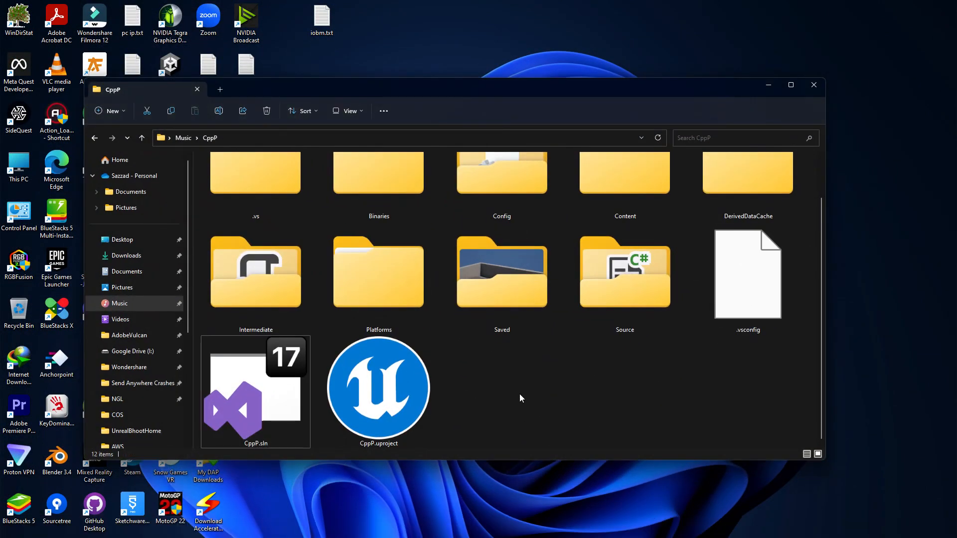
click(403, 369)
double_click(403, 370)
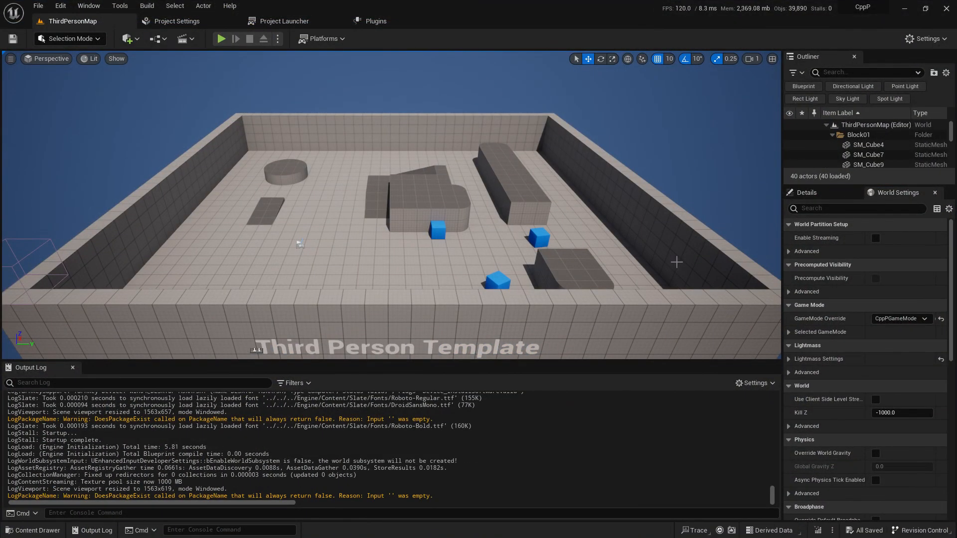
double_click(555, 7)
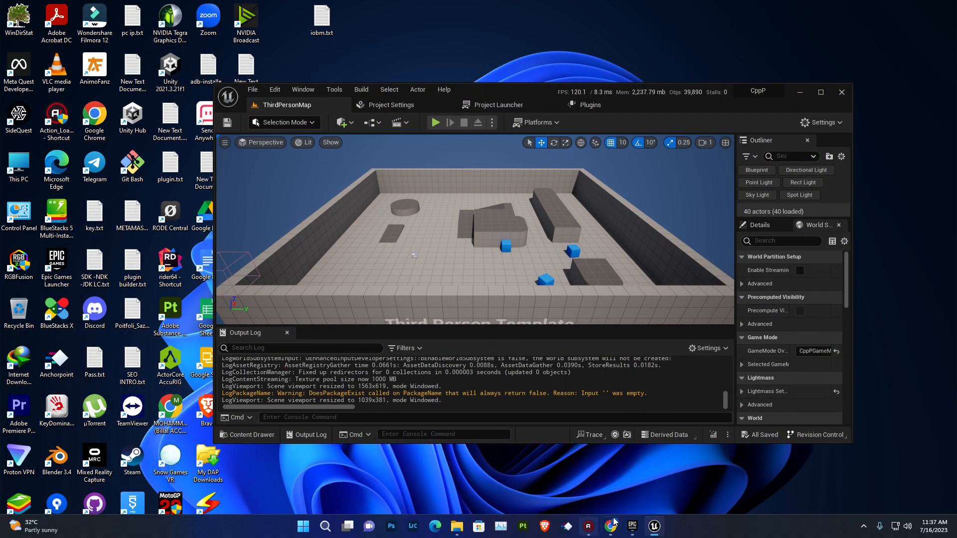
- Maximize the Unreal Editor and open the project's C++ code in Visual Studio 2022, minimizing its window once the CppP solution loads
click(820, 92)
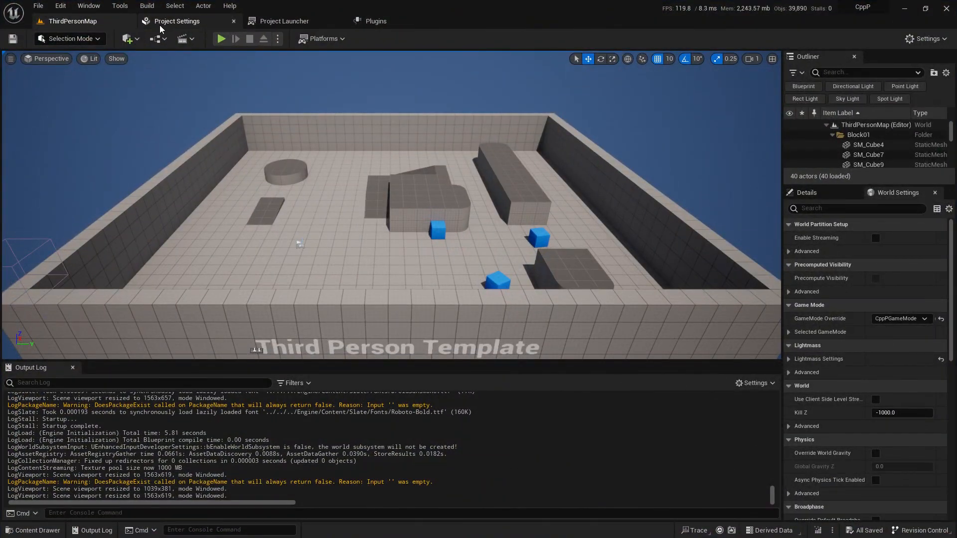
click(121, 7)
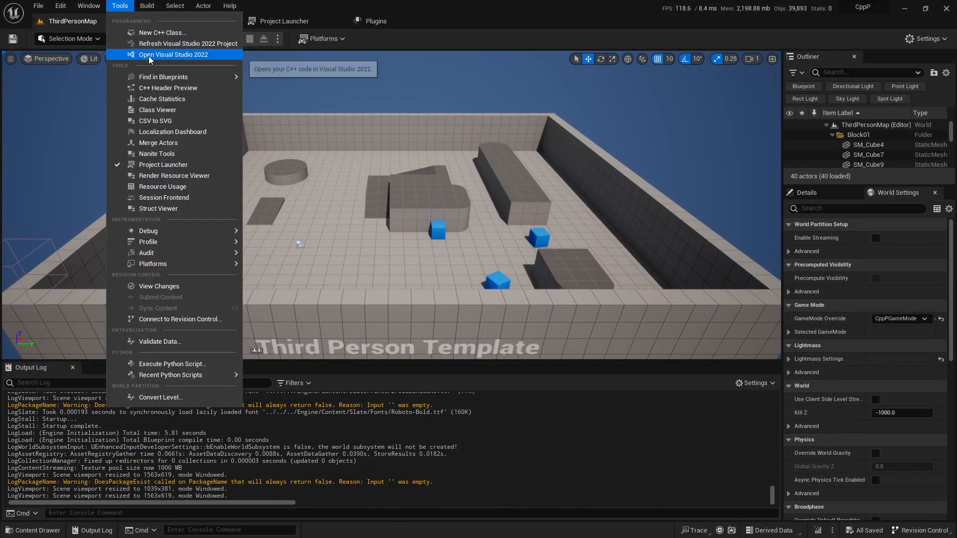
click(175, 54)
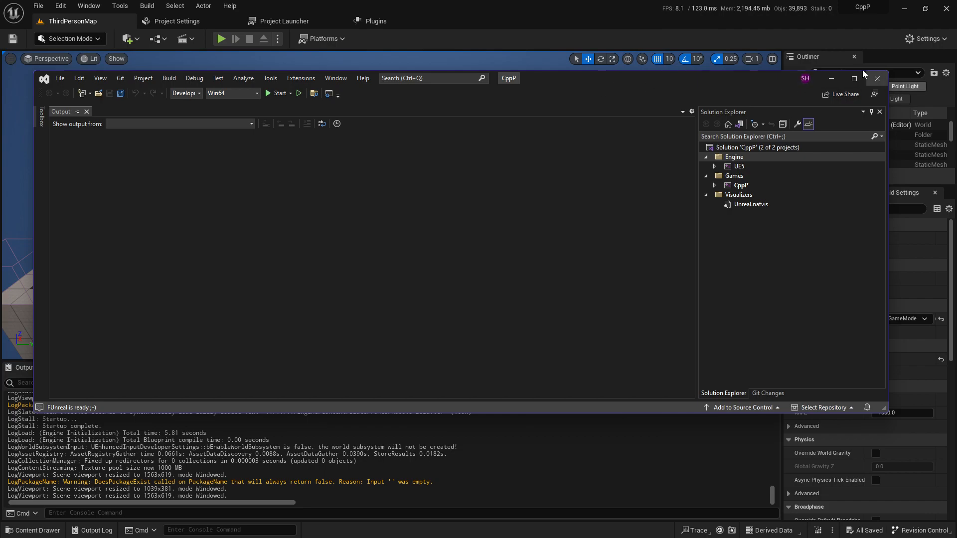
click(831, 77)
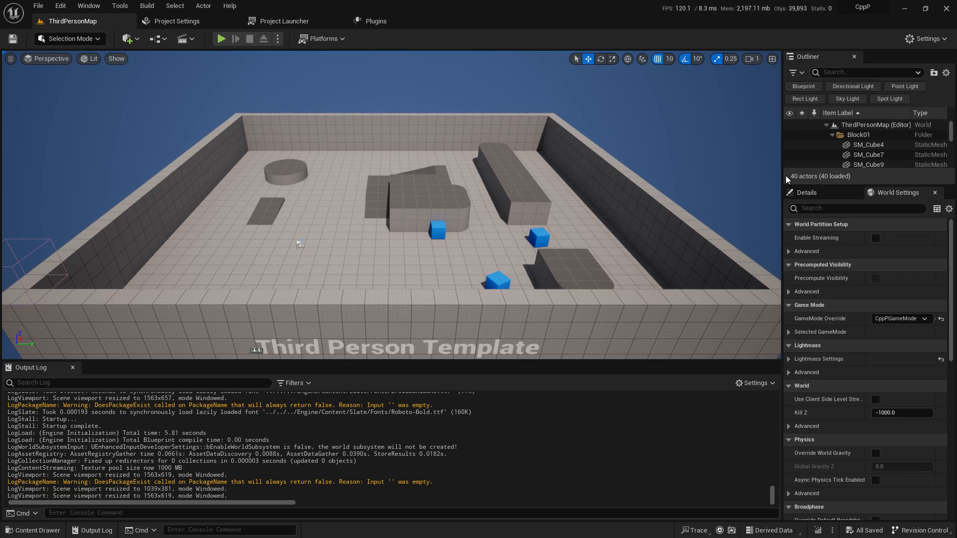
- Widen the Outliner and World Settings area by narrowing the level viewport
drag(782, 176, 747, 176)
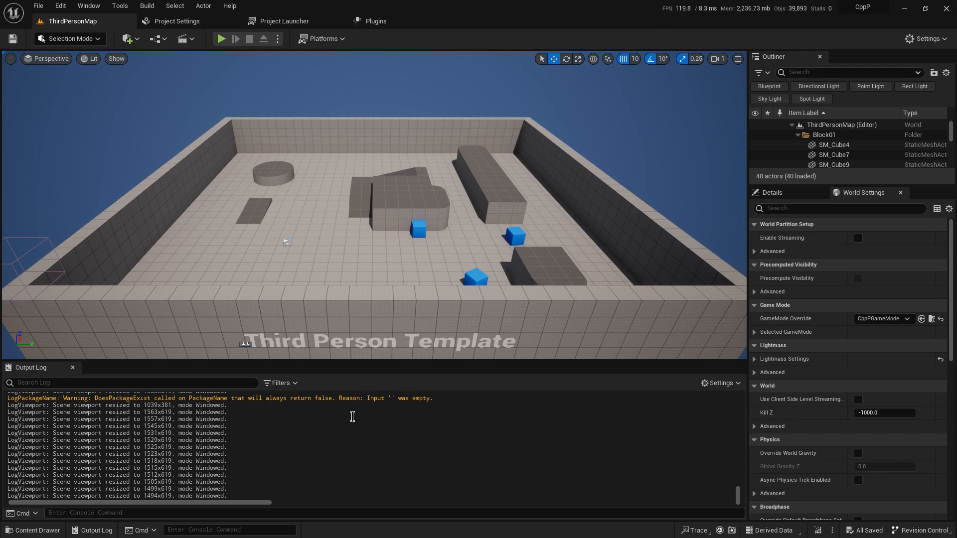
key(super)
mouse_move(651, 526)
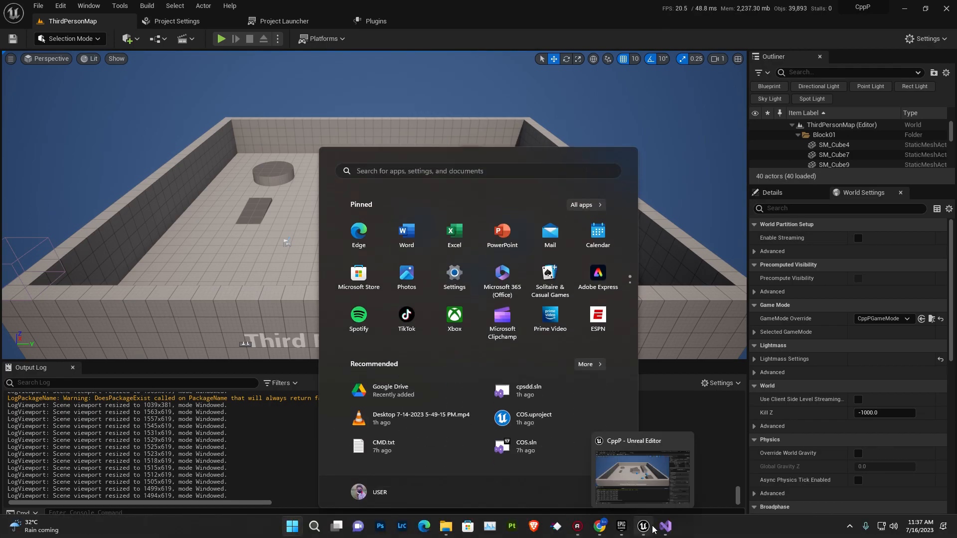
click(693, 484)
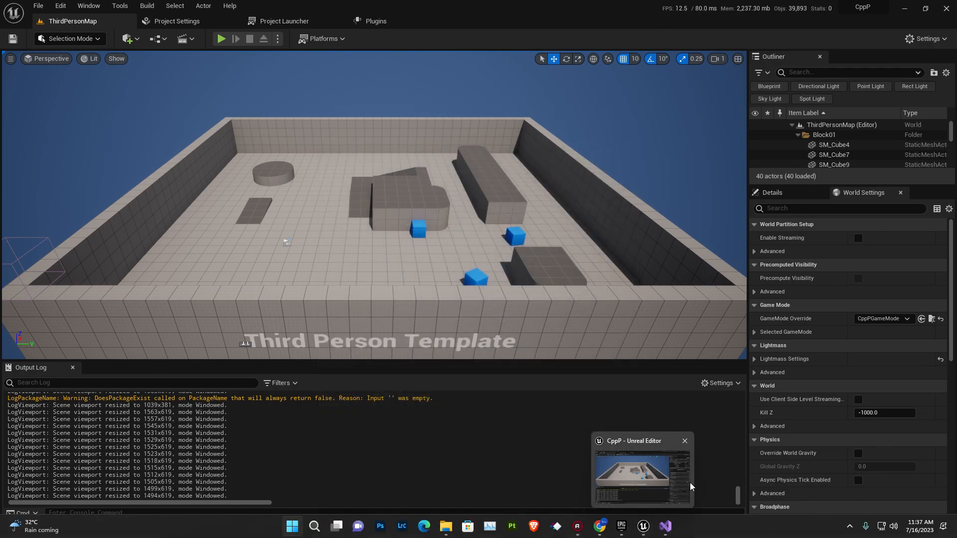
click(690, 482)
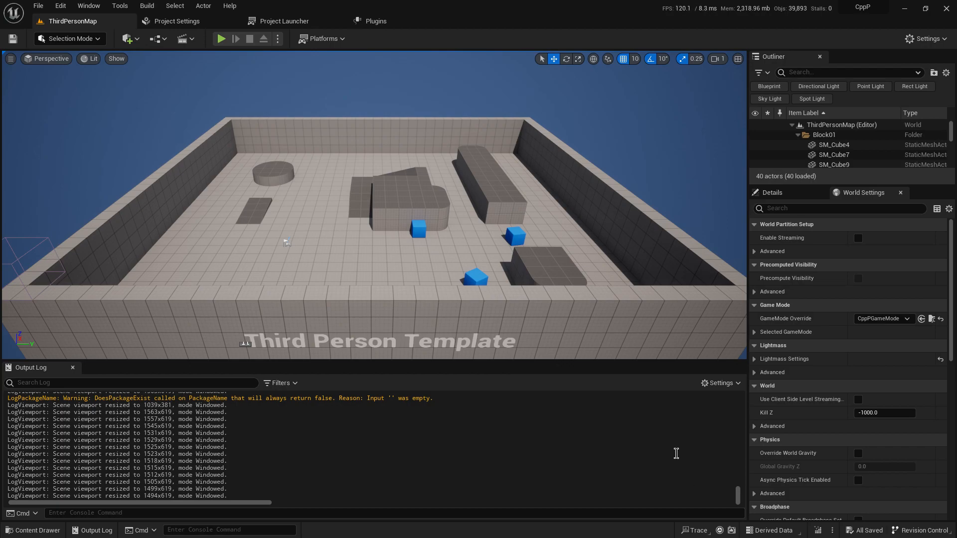